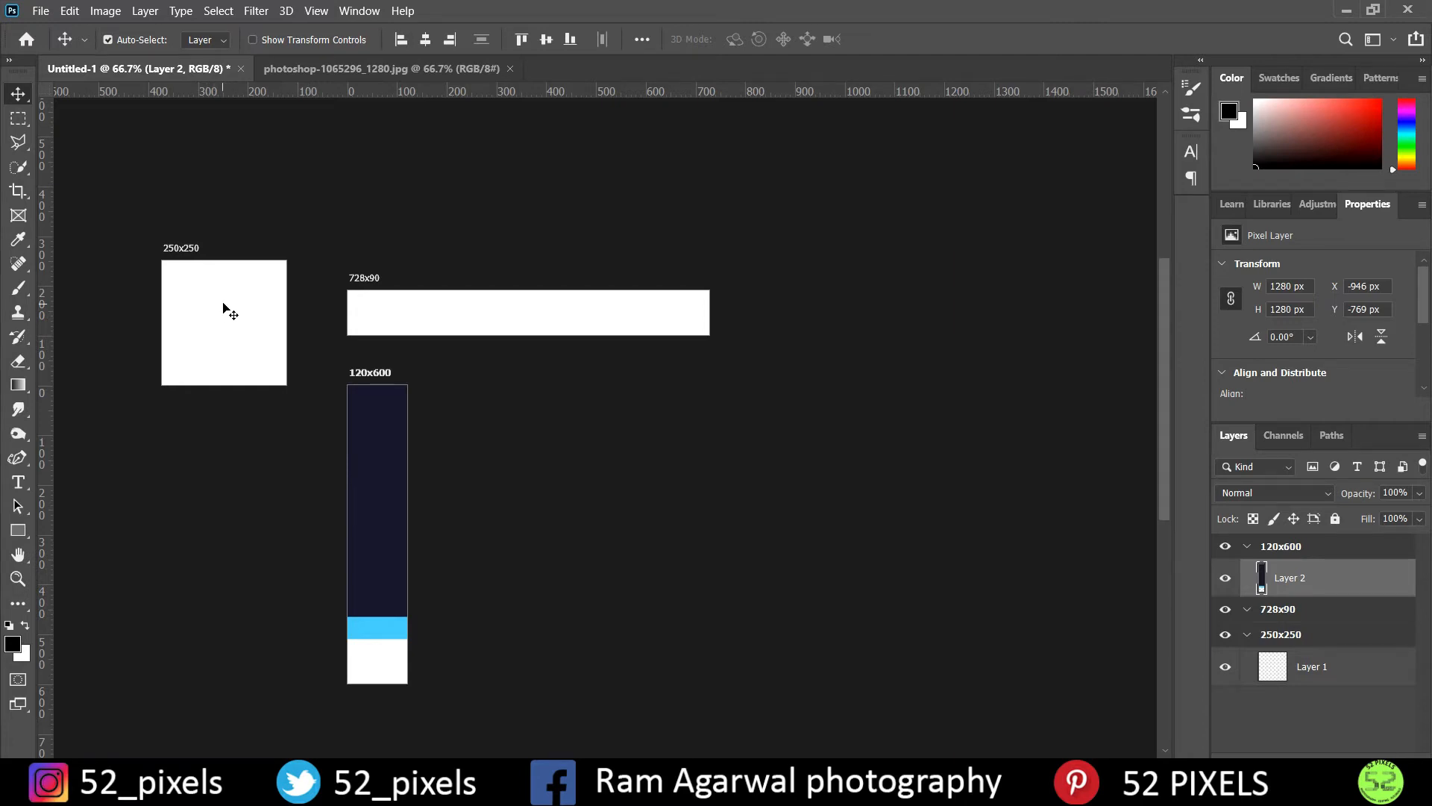
click(296, 74)
click(201, 73)
click(378, 65)
click(191, 63)
key(ctrl+t)
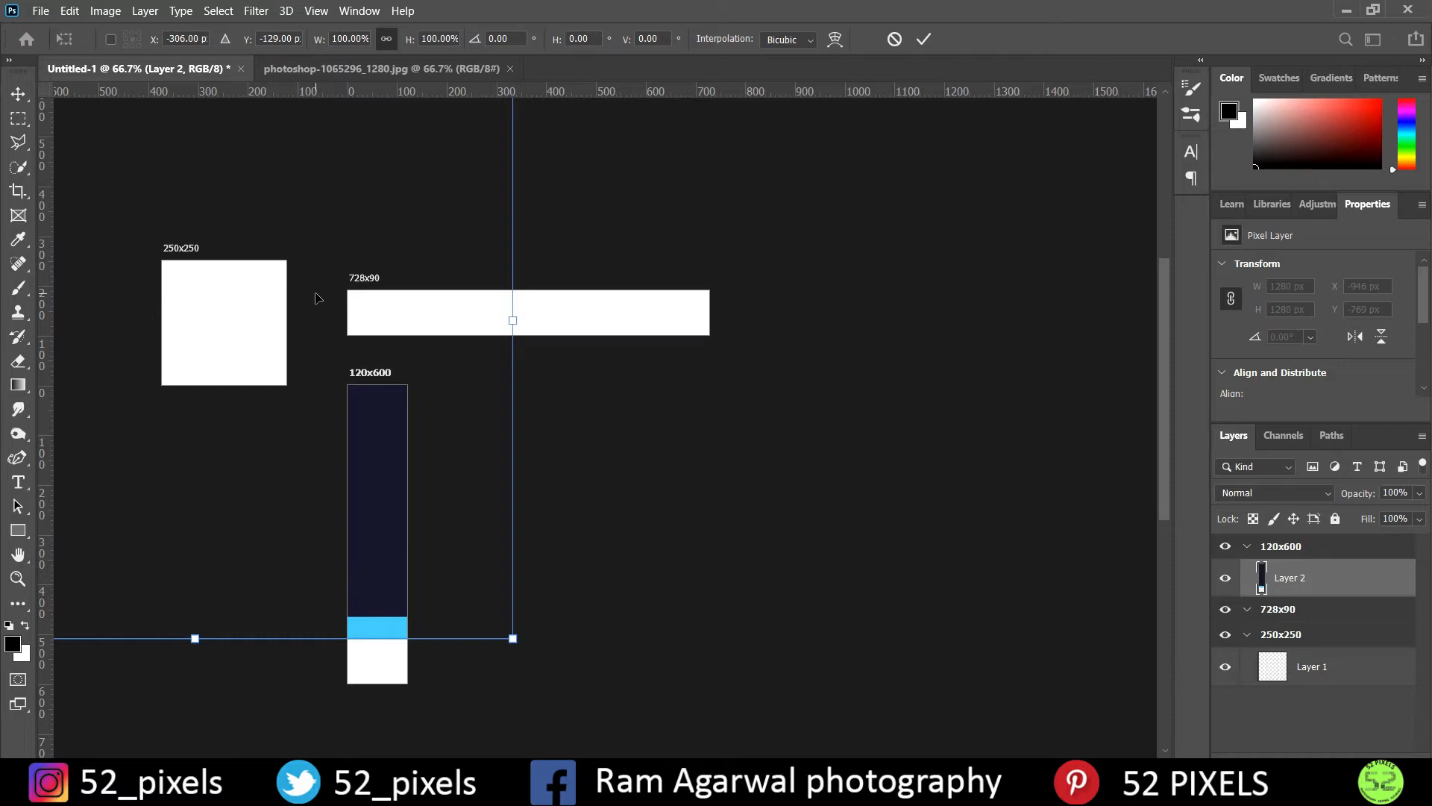
key(Return)
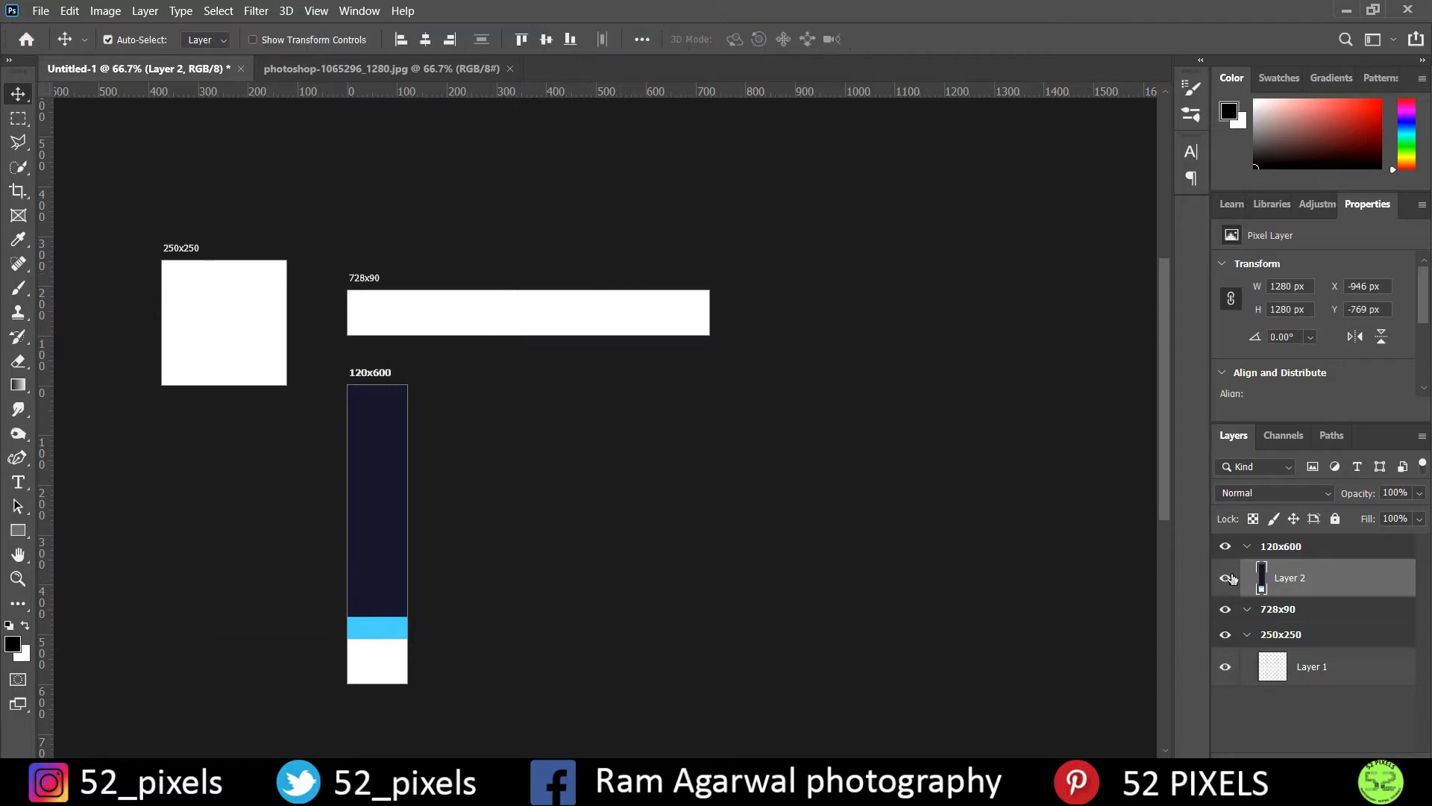
Move the logo layer into the 250x250 artboard and convert it to a smart object
drag(1275, 588, 1278, 643)
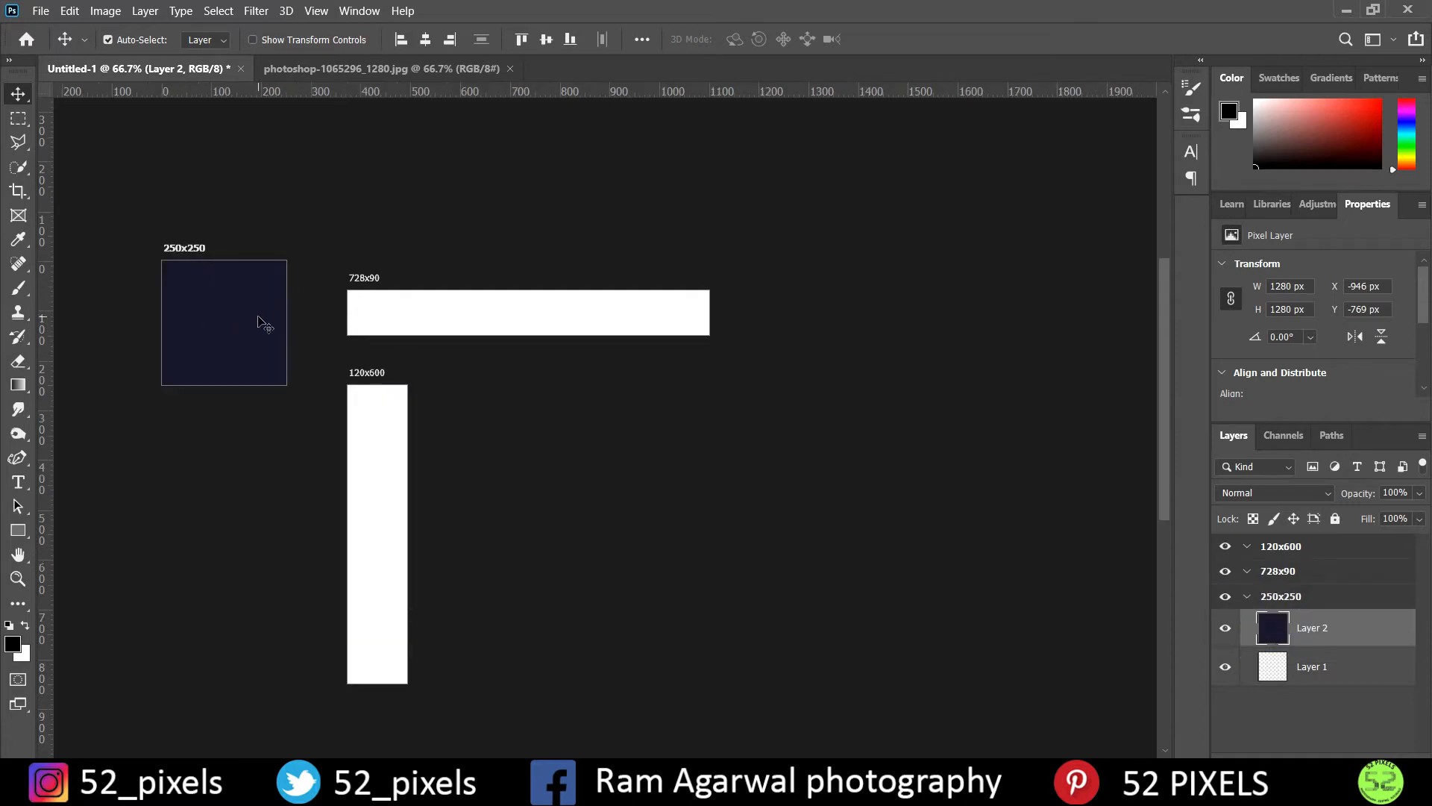
right_click(1305, 637)
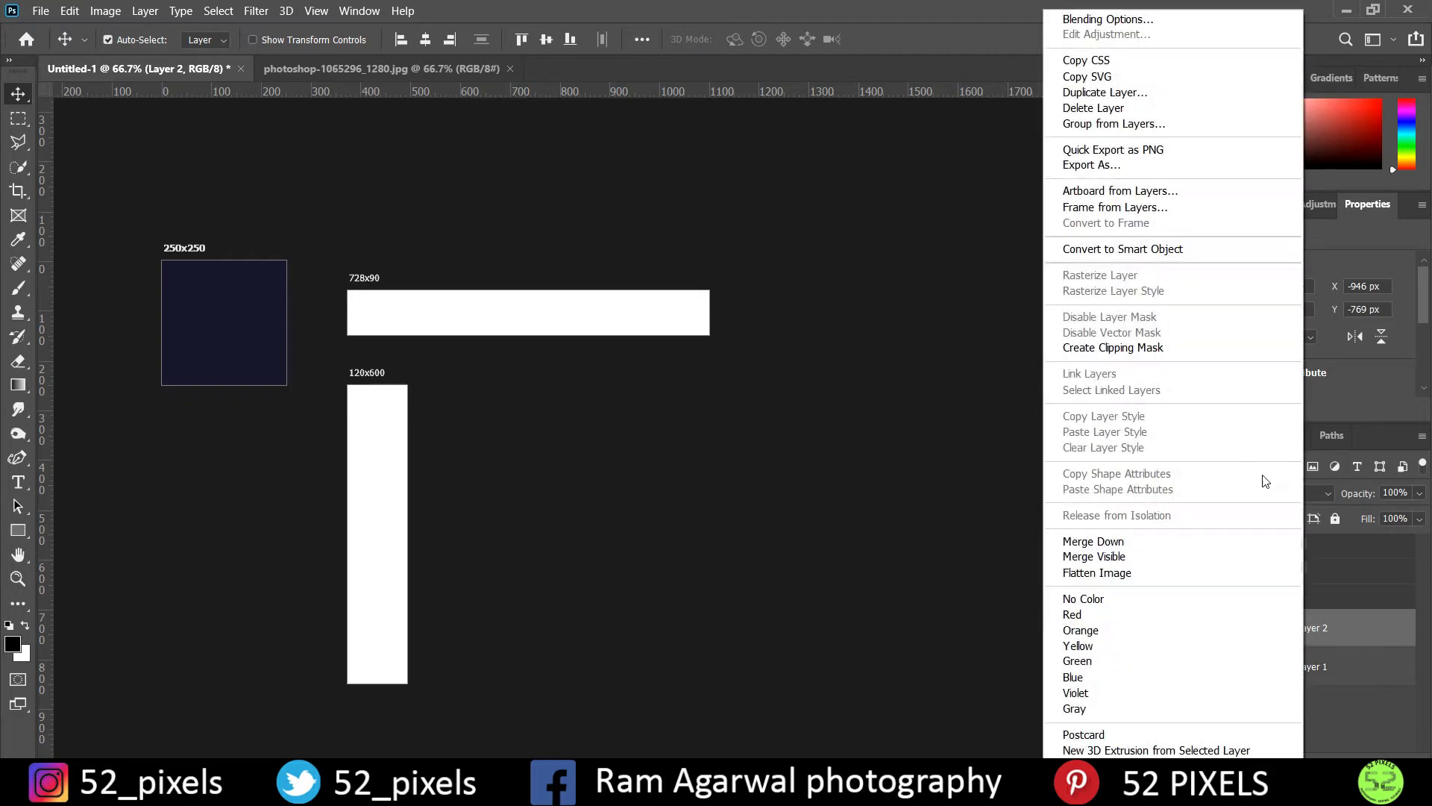
click(1139, 251)
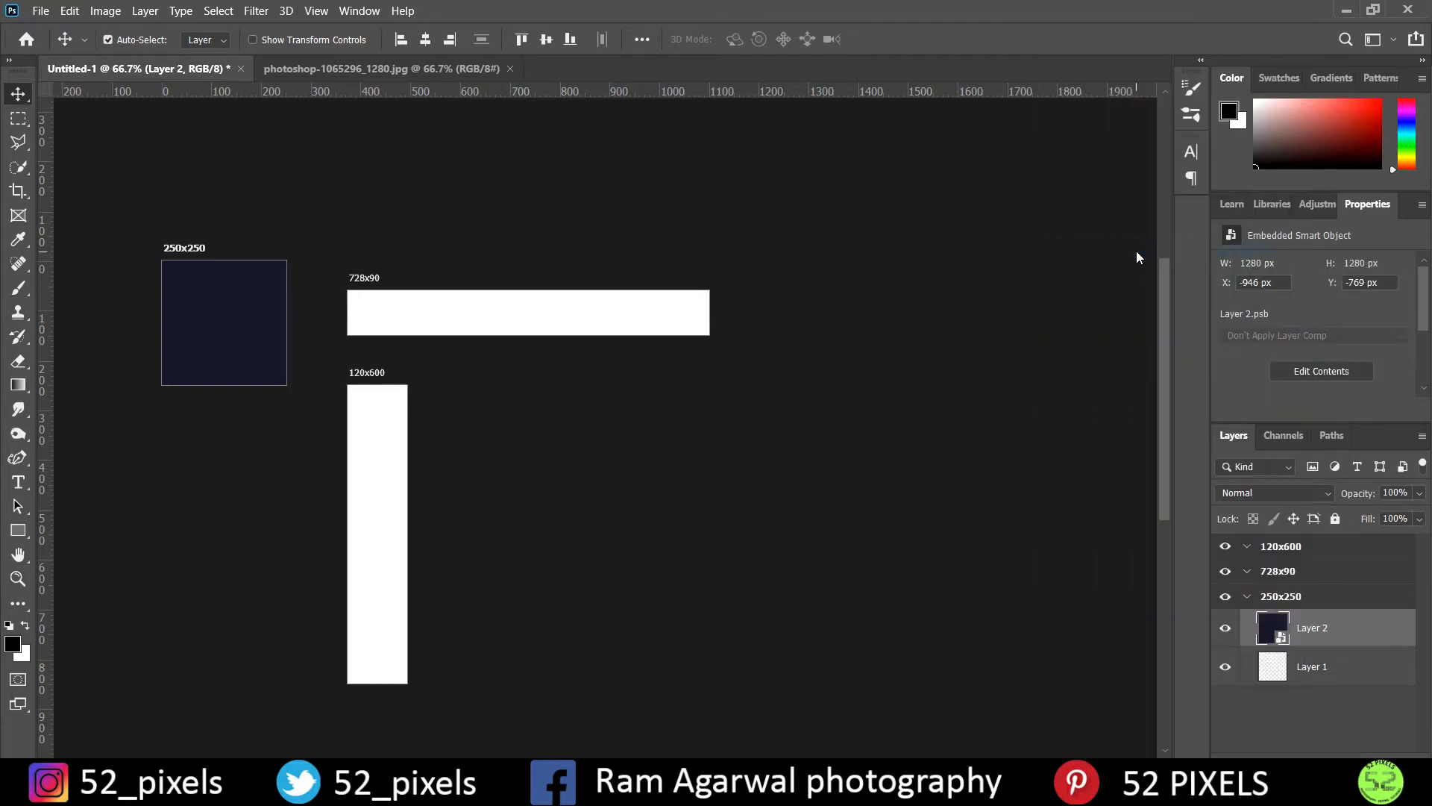
Scale the logo smart object down to about 100 × 101 px
key(ctrl+t)
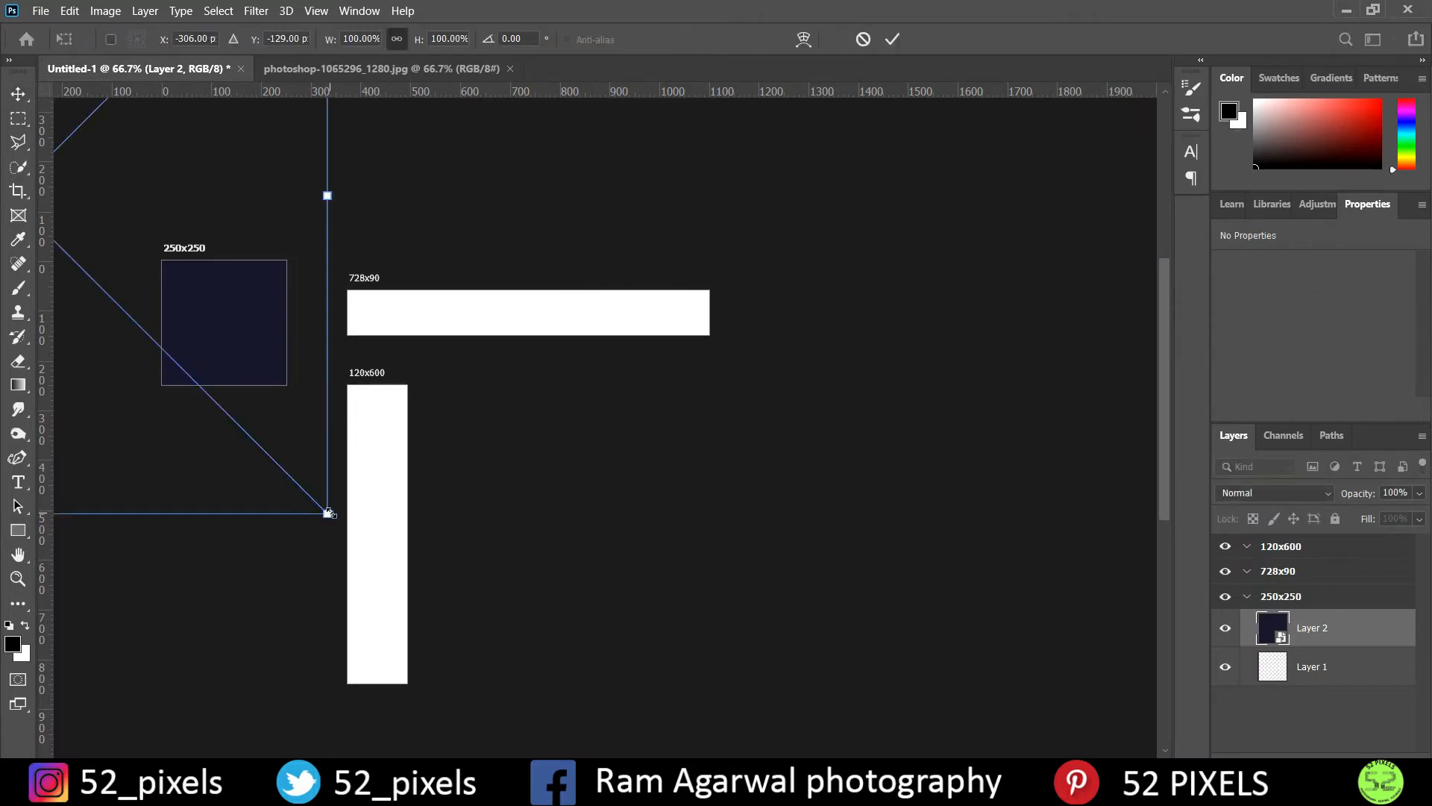
drag(326, 513, 541, 496)
drag(561, 550, 199, 247)
key(Return)
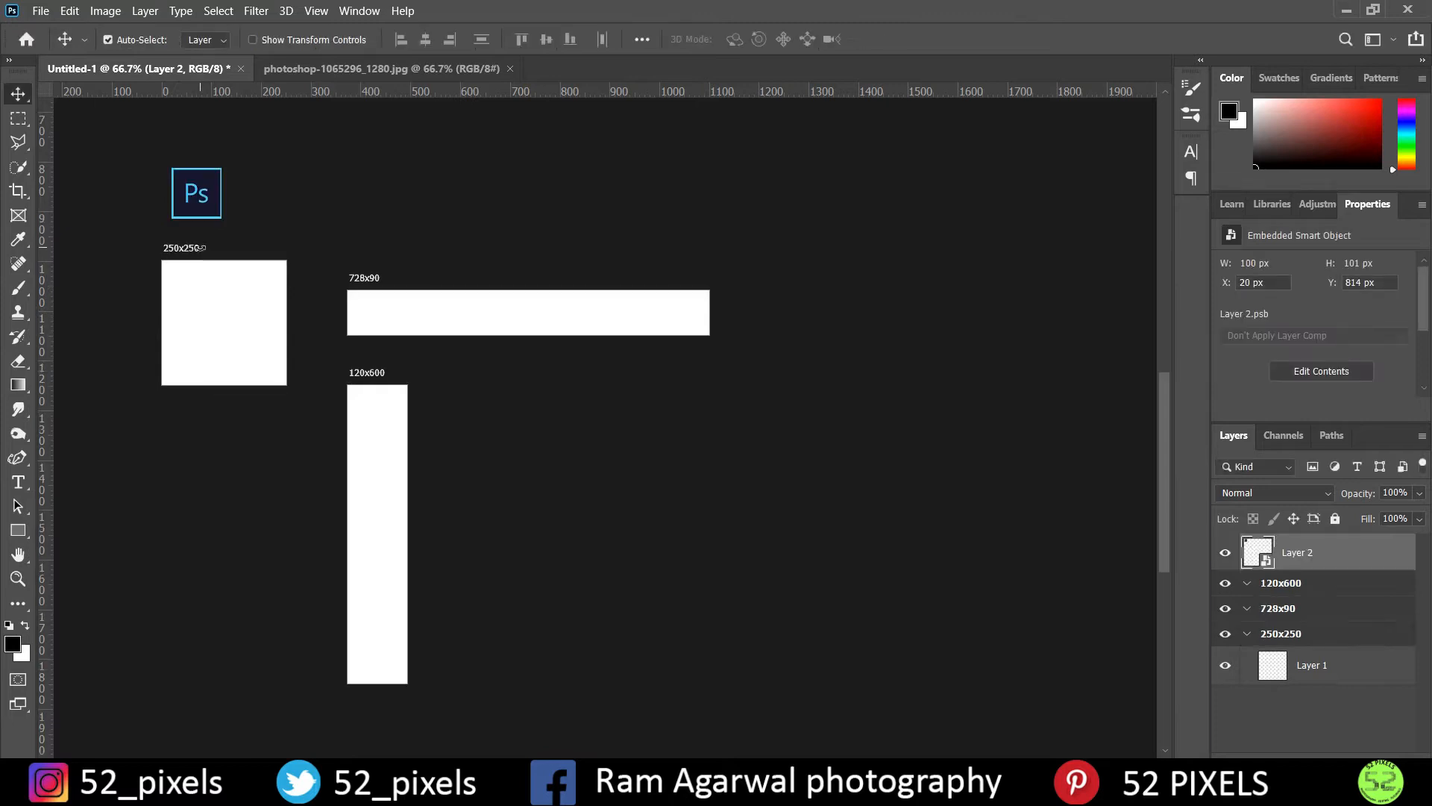
Place the logo in the lower-left corner area of the 250x250 artboard, at about X 16 px, Y 135 px
drag(195, 205, 194, 358)
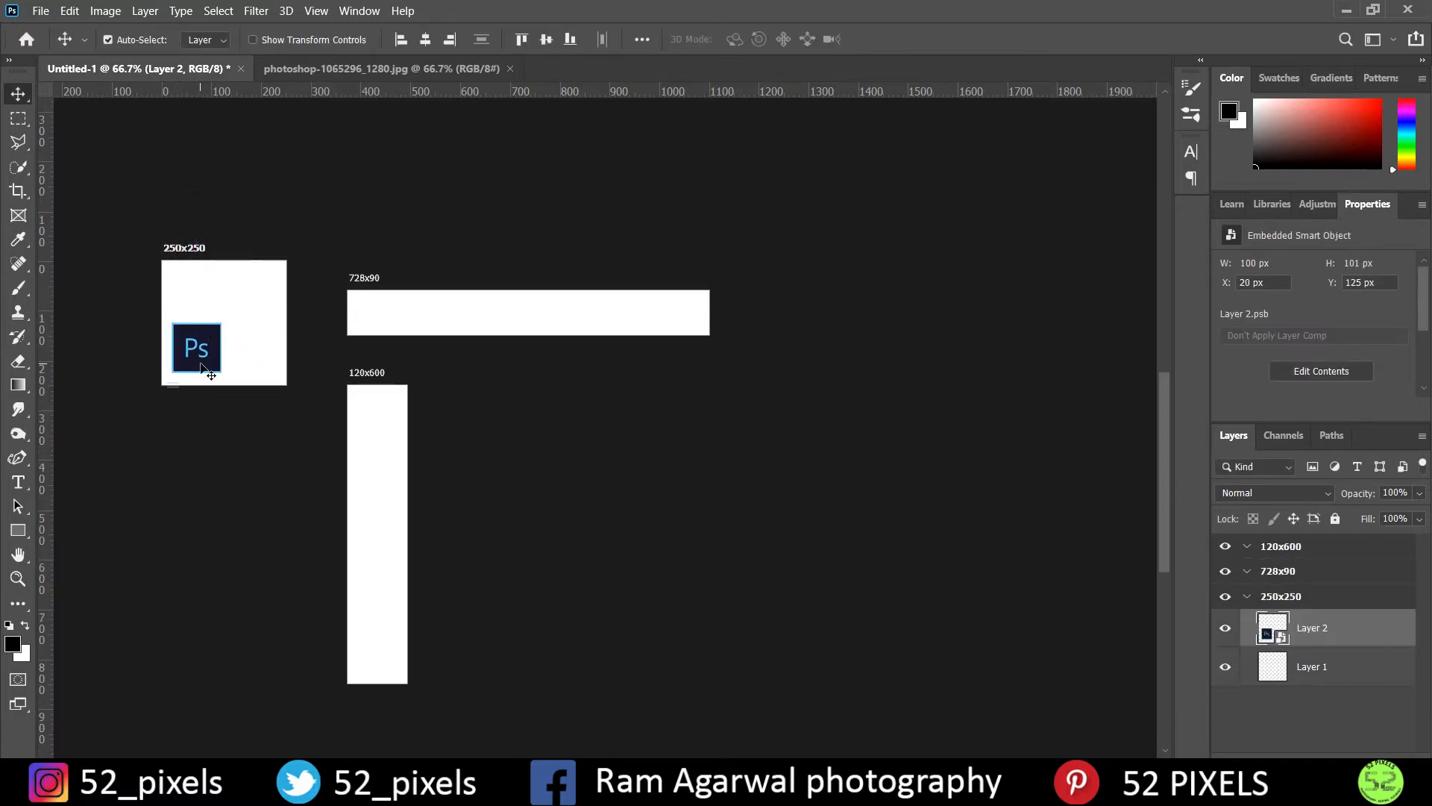
key(Down)
key(Down)
key(Down)
key(Down)
key(Down)
key(Down)
key(Left)
key(Left)
key(Down)
key(Down)
key(Down)
key(Left)
key(Left)
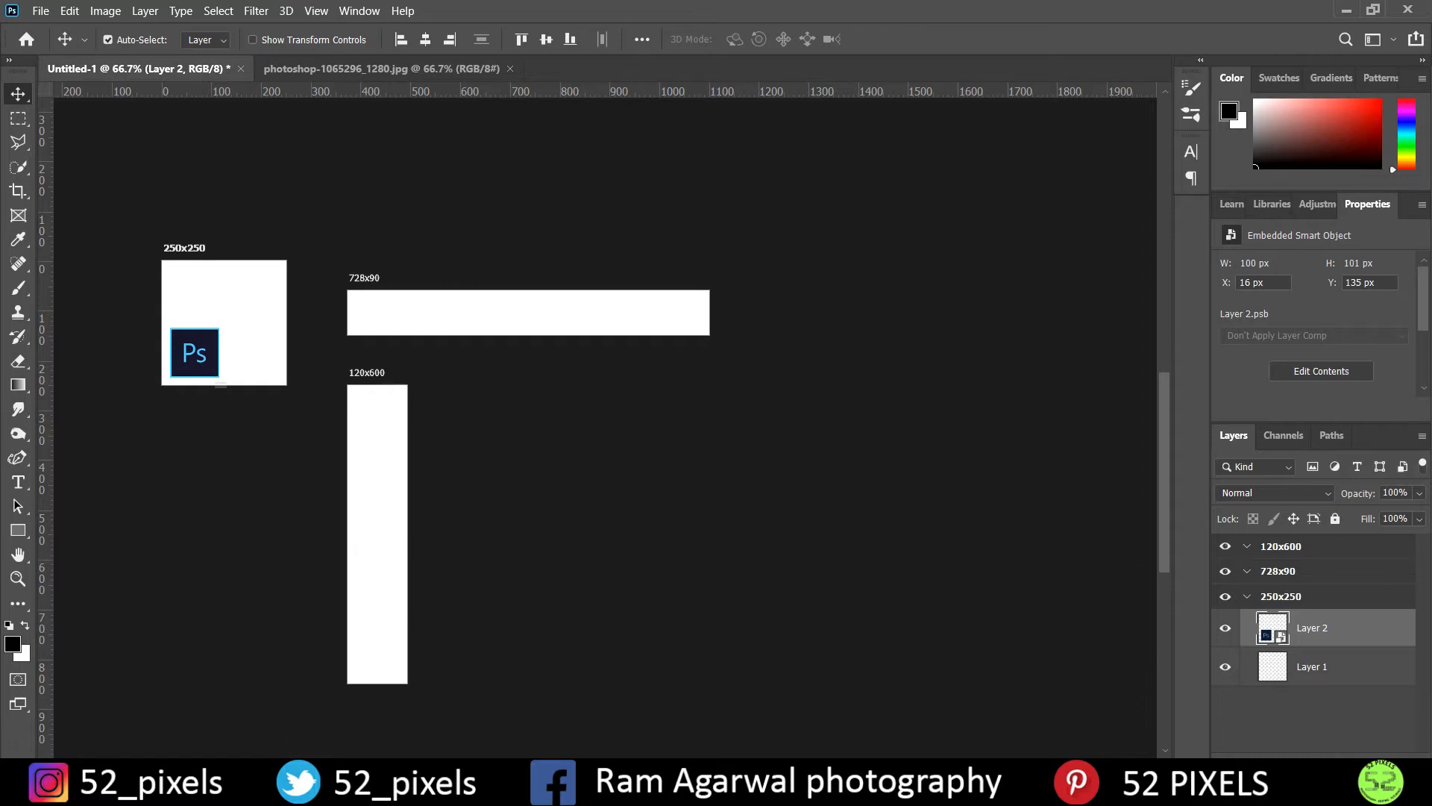
Duplicate the logo layer twice and put one copy in the 120x600 artboard and the other in the 728x90 artboard
right_click(1317, 631)
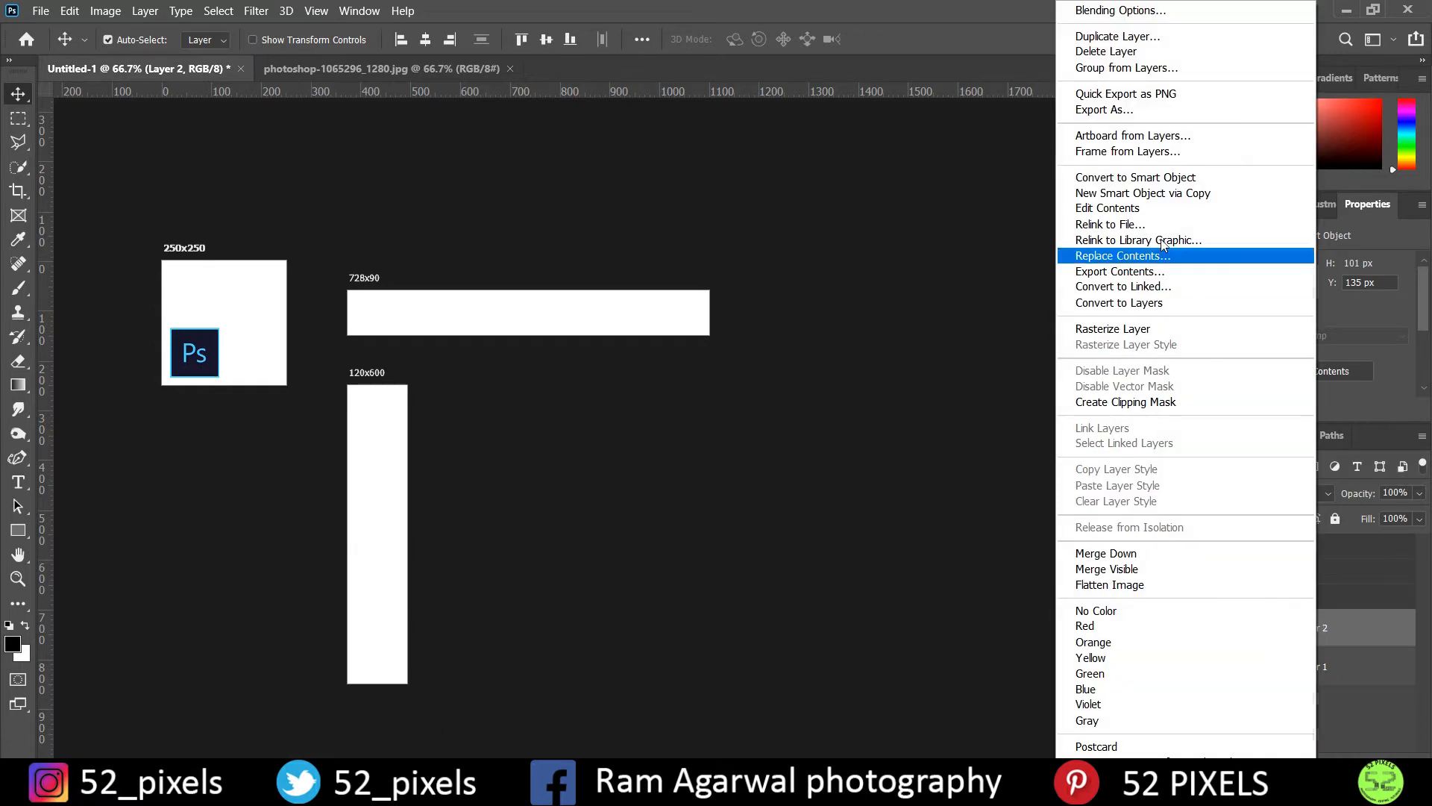
click(1090, 36)
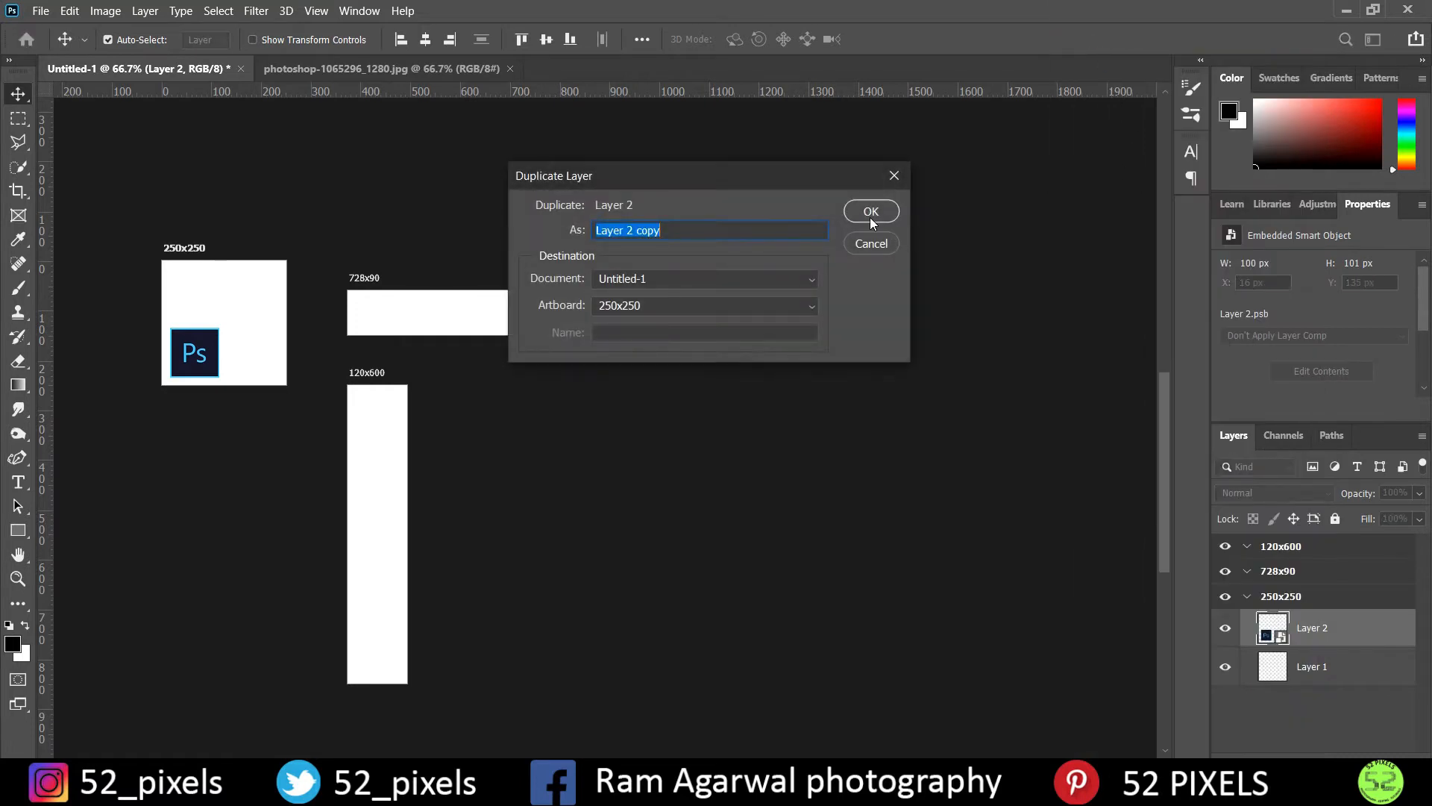
click(871, 212)
right_click(1321, 630)
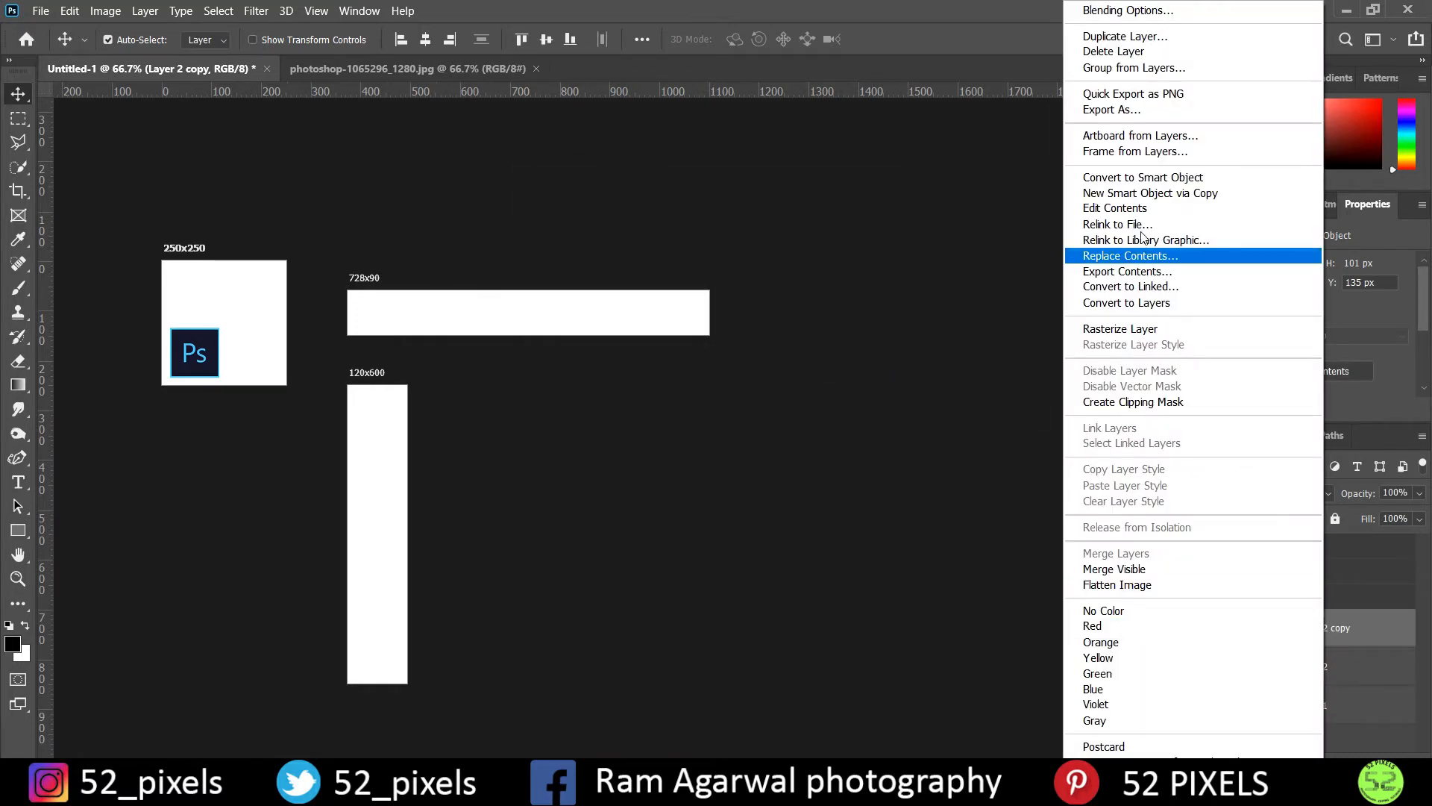
click(1120, 36)
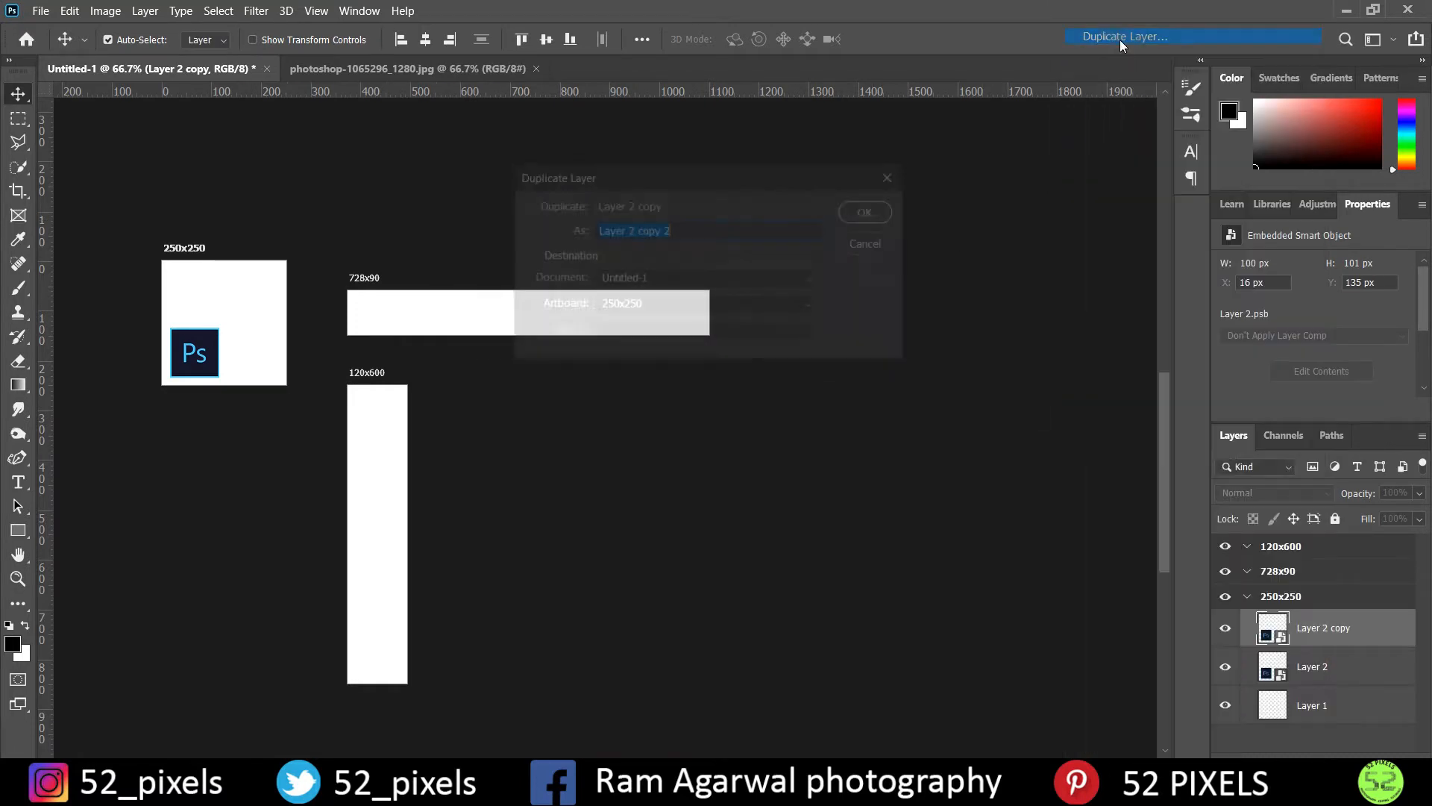
click(871, 212)
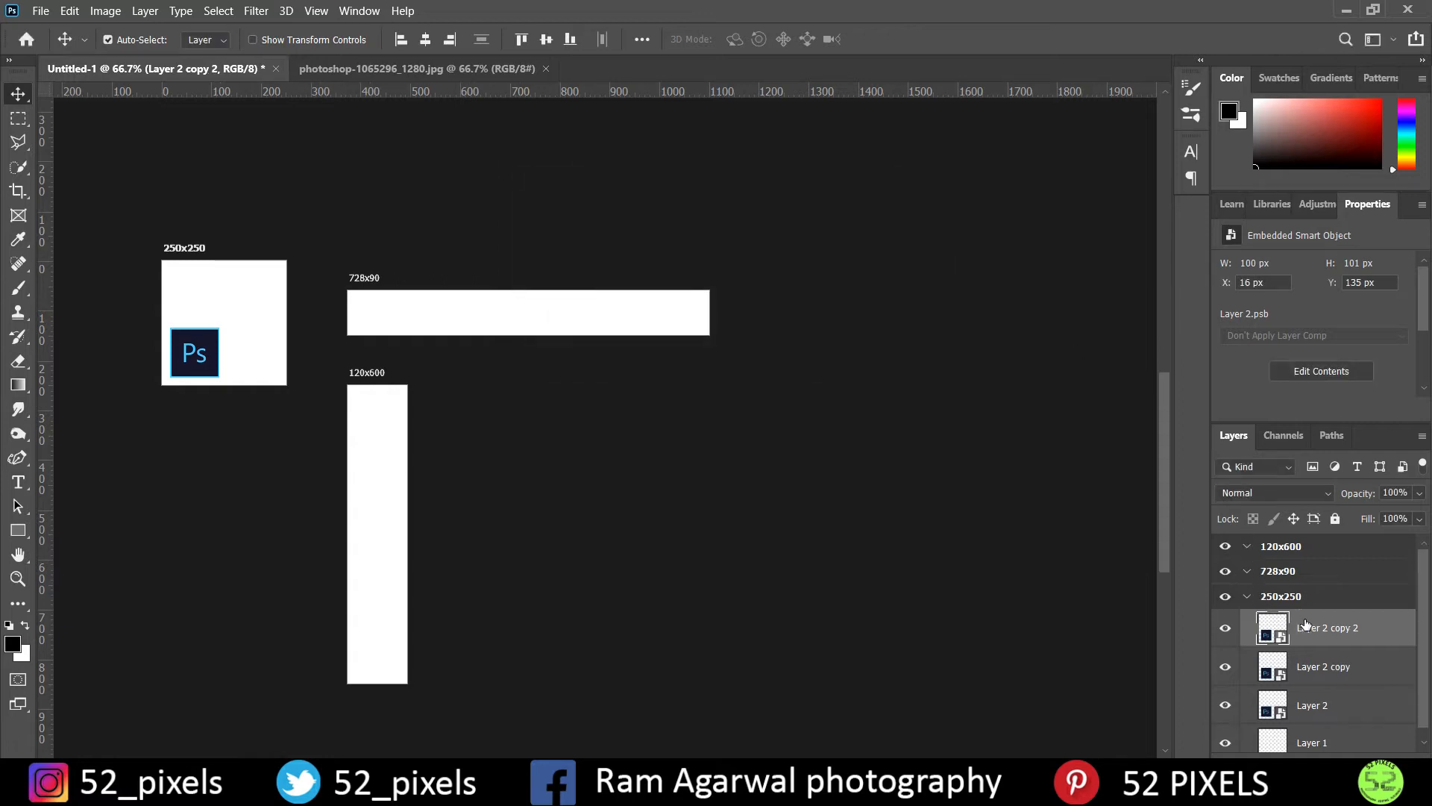
drag(1311, 625, 1321, 550)
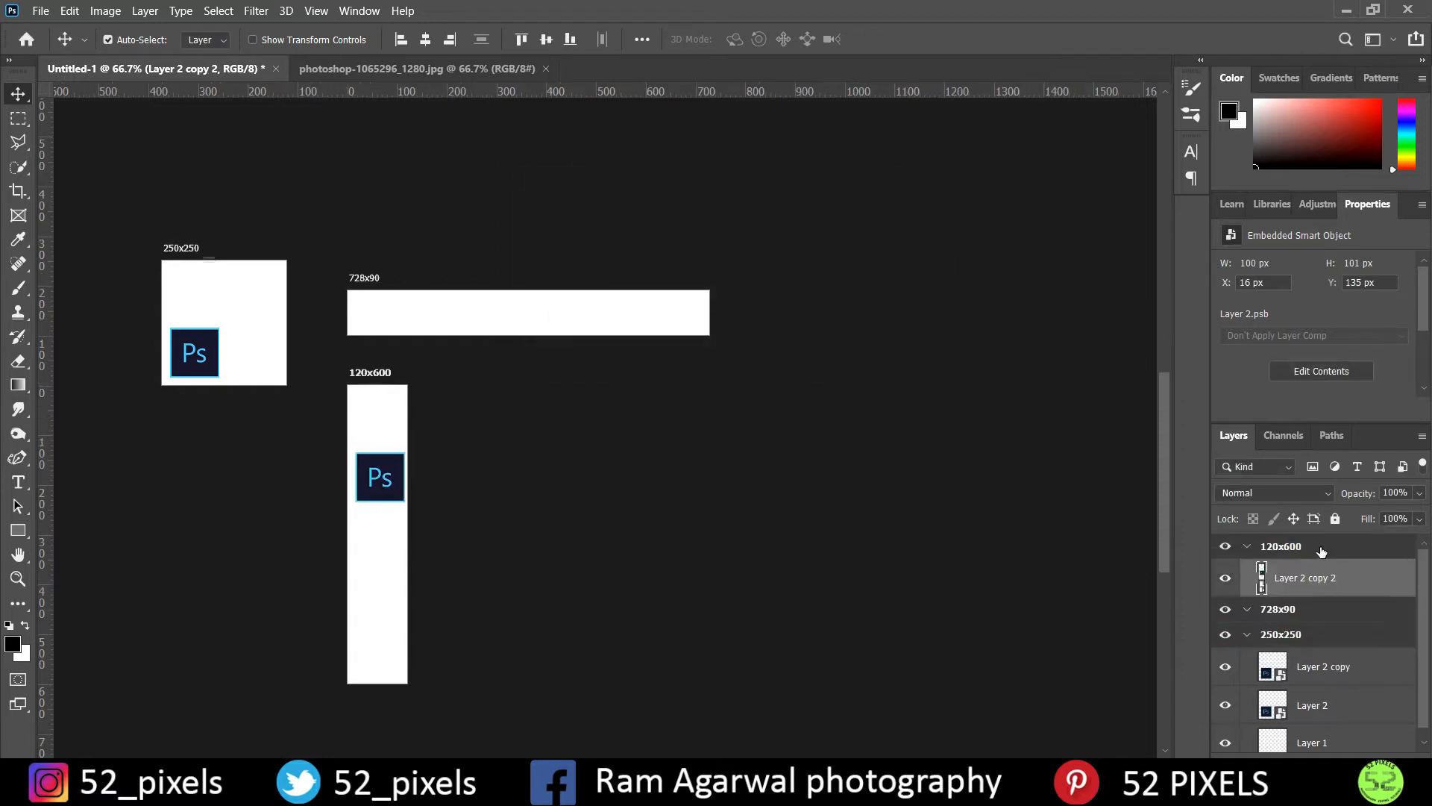
drag(1335, 669, 1312, 609)
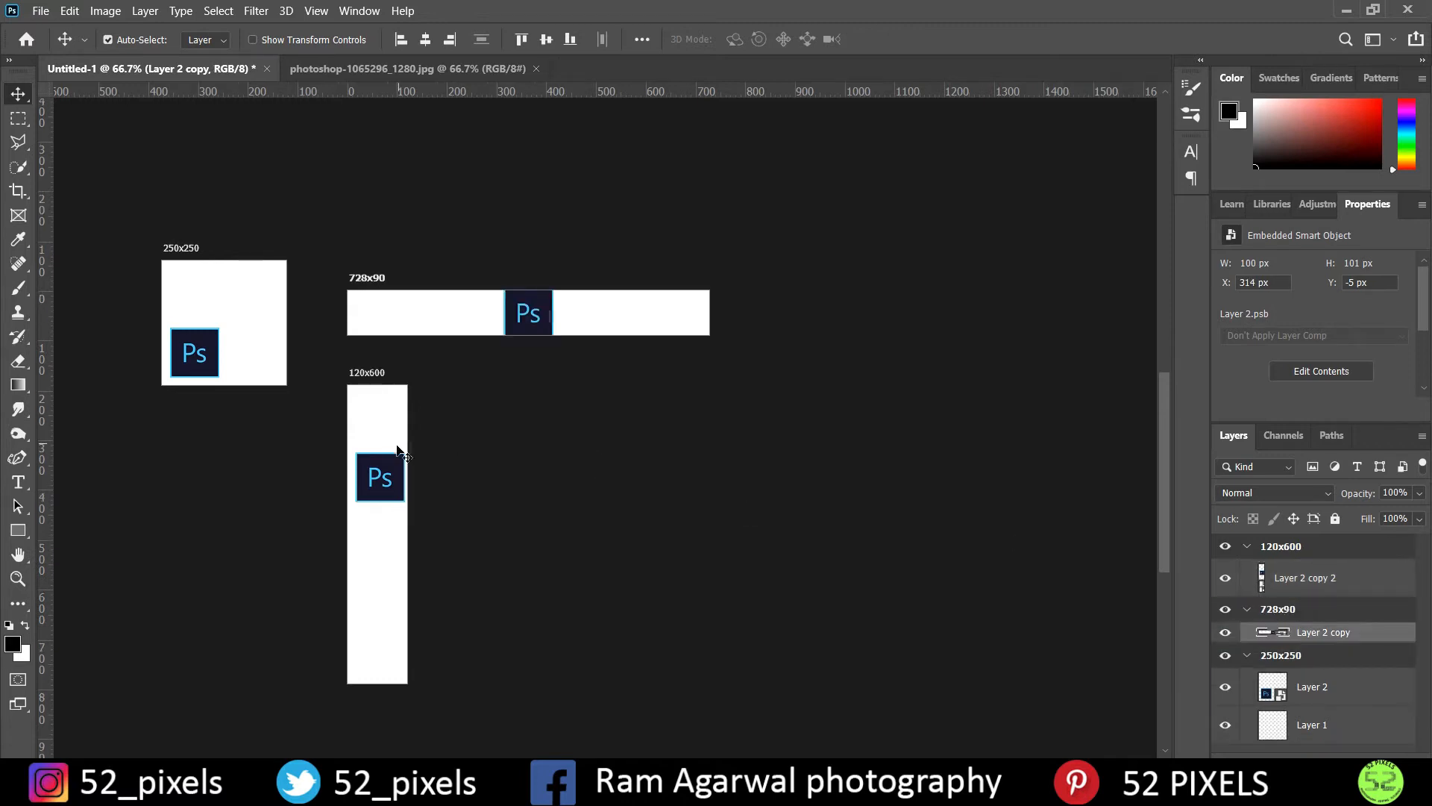
Scale the logo in the 728x90 artboard to about 75 × 75 px and place it at the banner's left end
drag(531, 320, 459, 322)
key(ctrl+t)
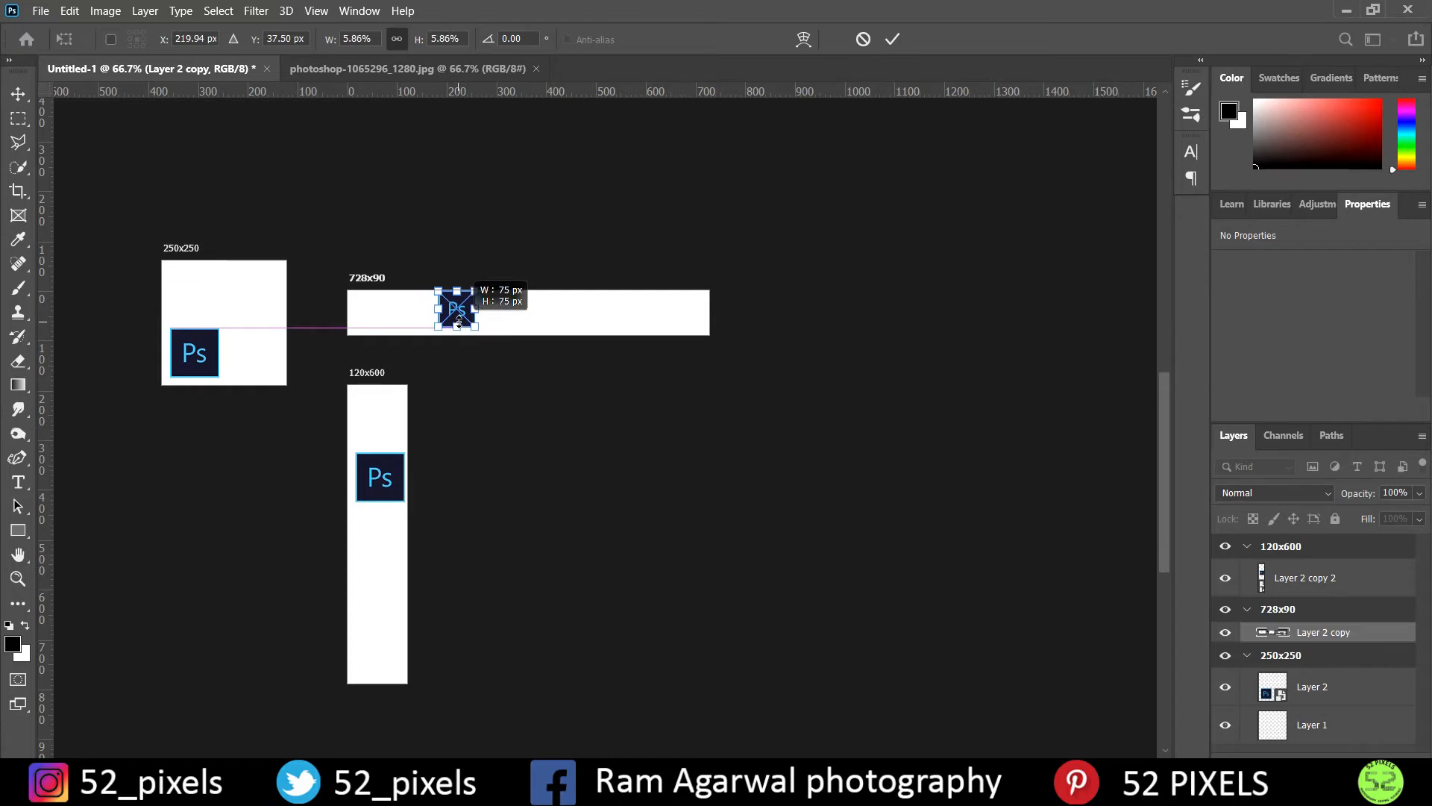
key(Return)
drag(463, 320, 378, 321)
Move the logo in the 120x600 artboard up near its top edge, at about X 10 px, Y 20 px
click(392, 465)
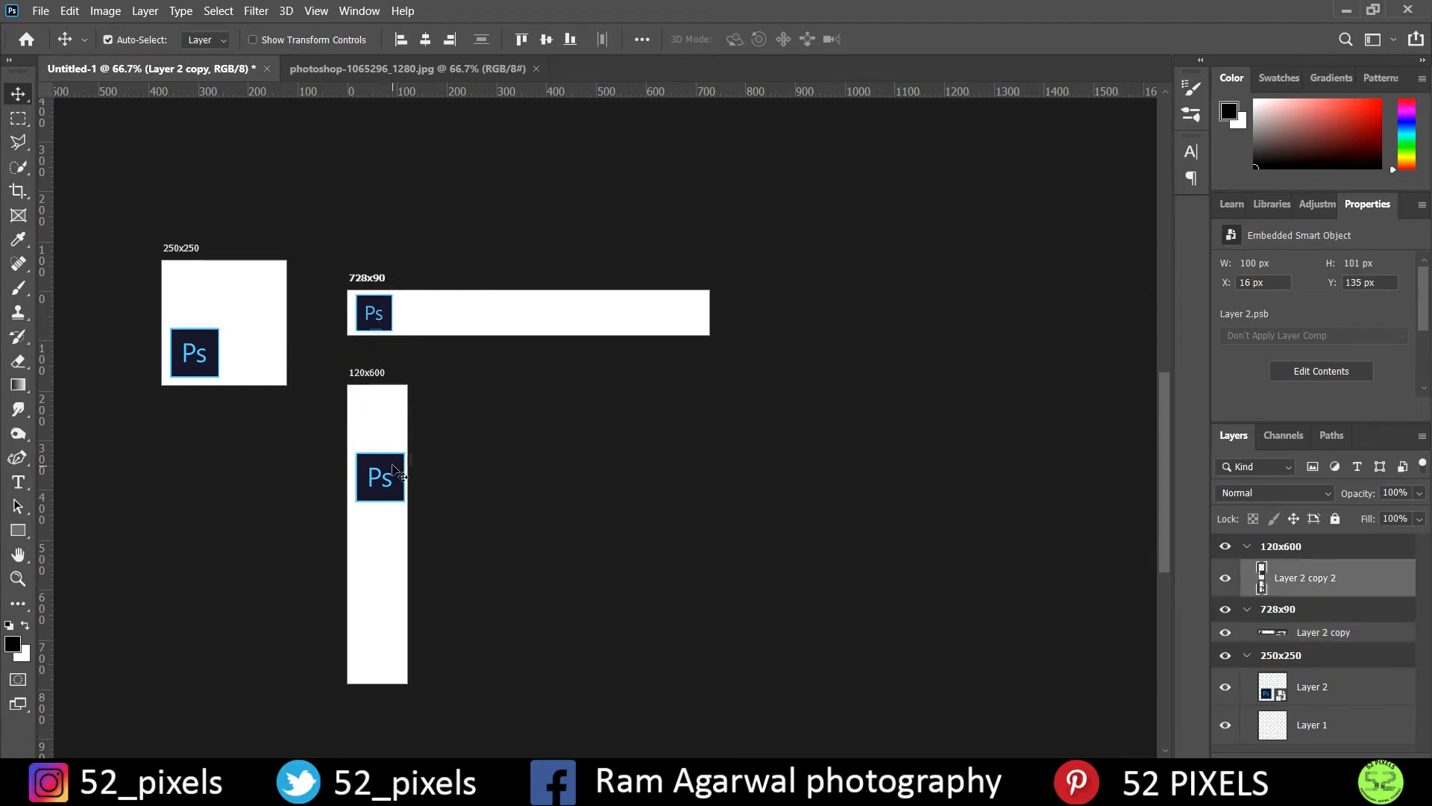
drag(383, 479, 384, 420)
key(Up)
key(Up)
key(Up)
key(Up)
key(Up)
key(Up)
key(Up)
key(Up)
key(Up)
key(Up)
key(Up)
key(Up)
key(Up)
key(Up)
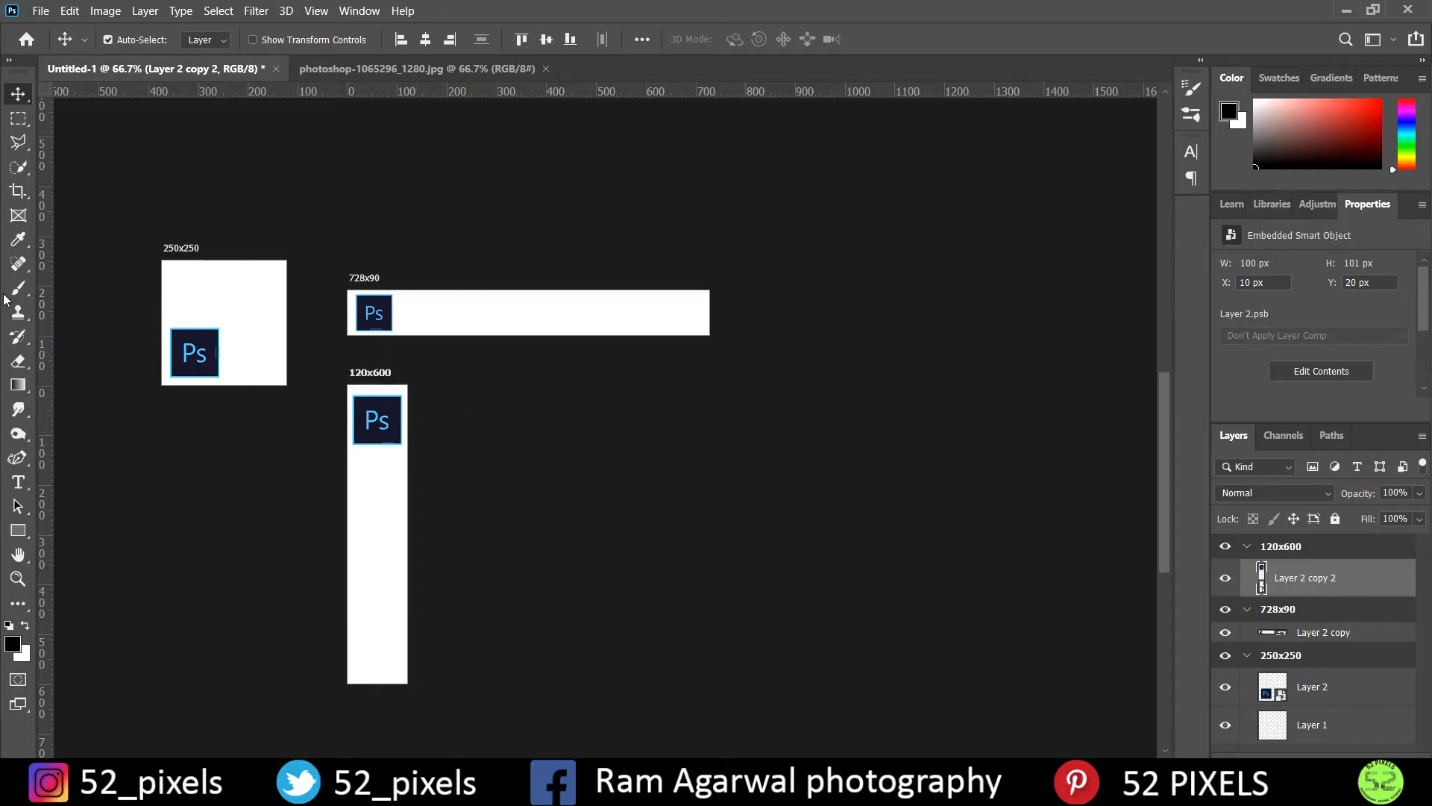
Add the text "Learn Photoshop Free" in the 250x250 artboard above the logo, with one word per line
click(18, 482)
click(182, 281)
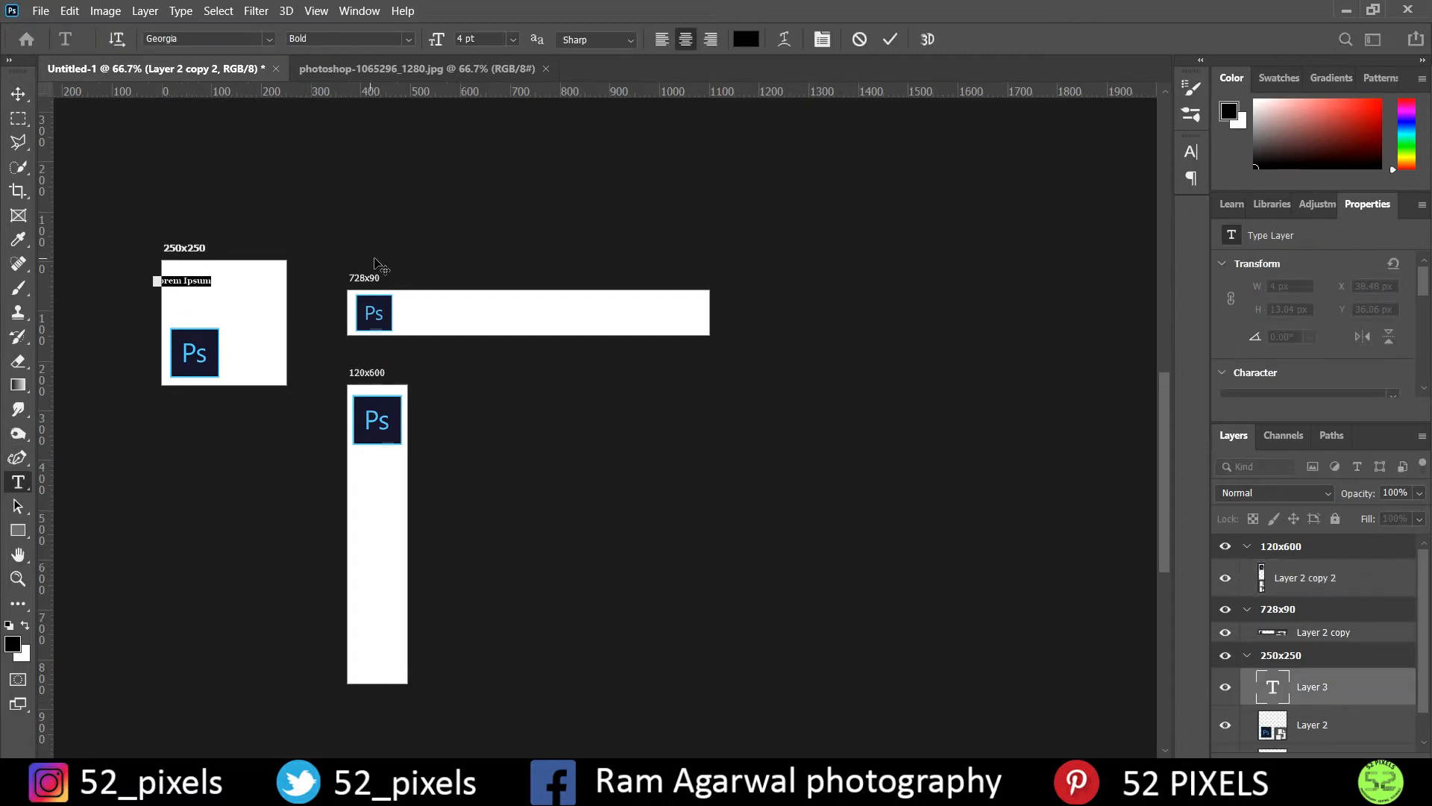
text(Lear)
key(BackSpace)
key(BackSpace)
text(Photoshop)
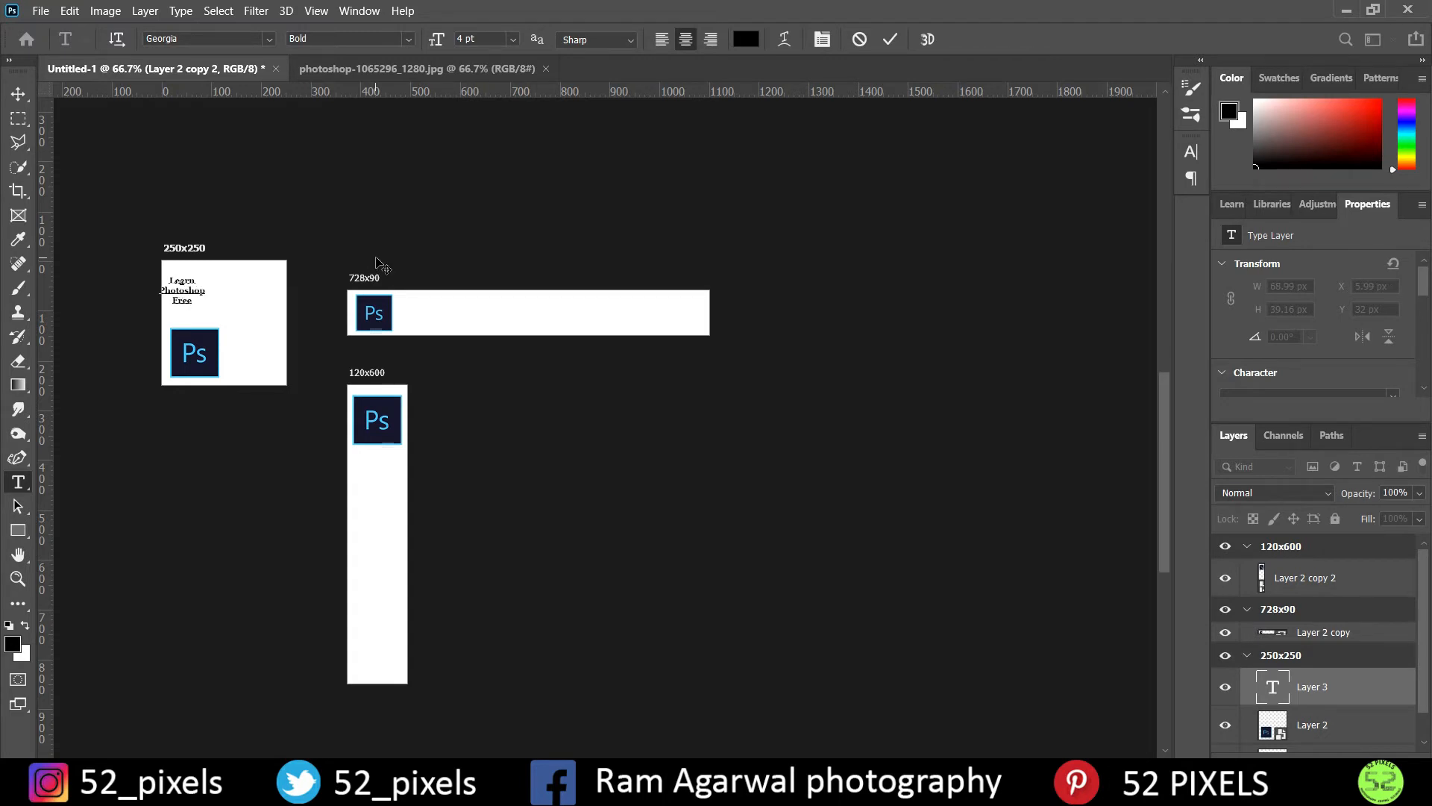
click(18, 94)
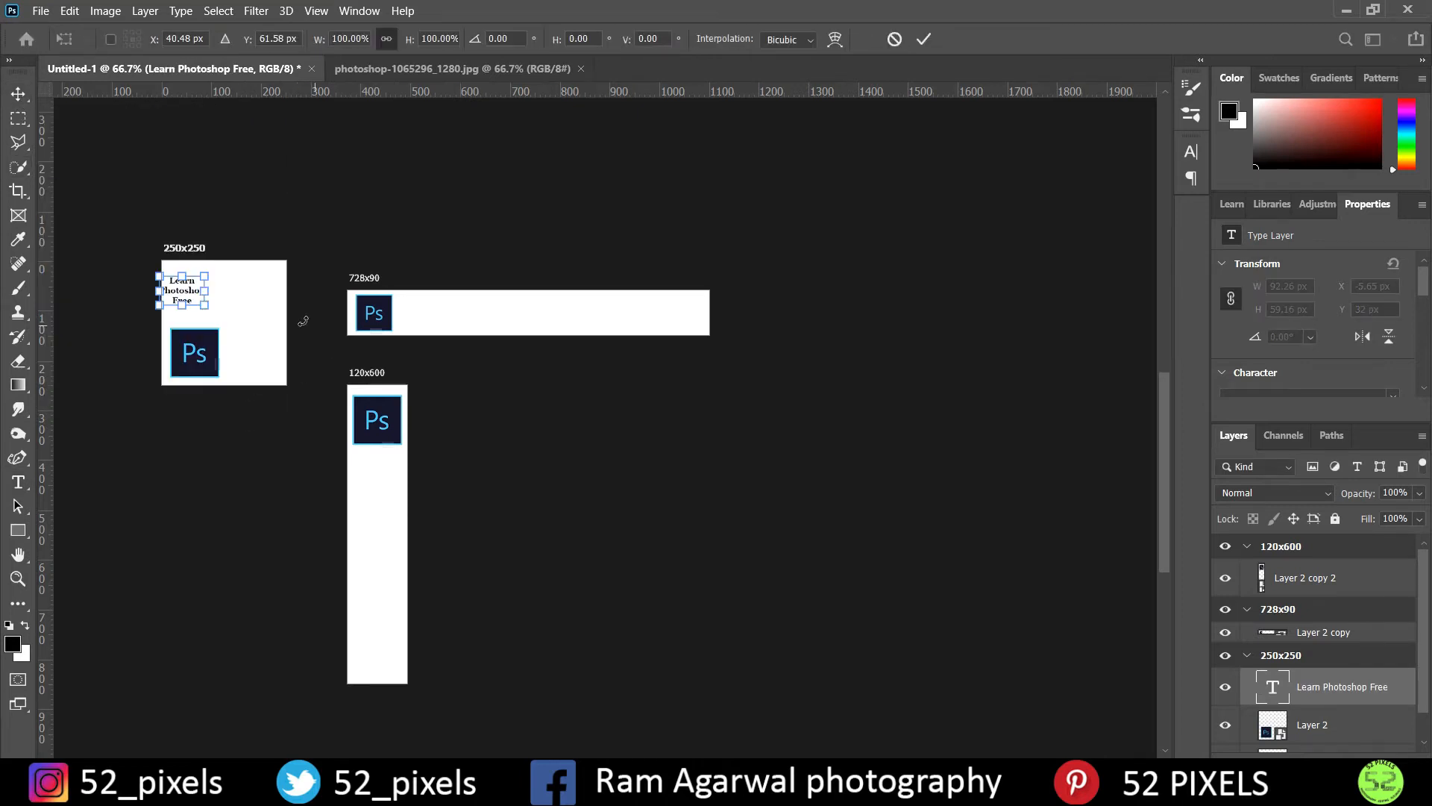
Enlarge the 250x250 artboard's text to about 234 × 150 px and fit it across the upper part of the artboard
drag(211, 304, 282, 295)
drag(178, 294, 170, 293)
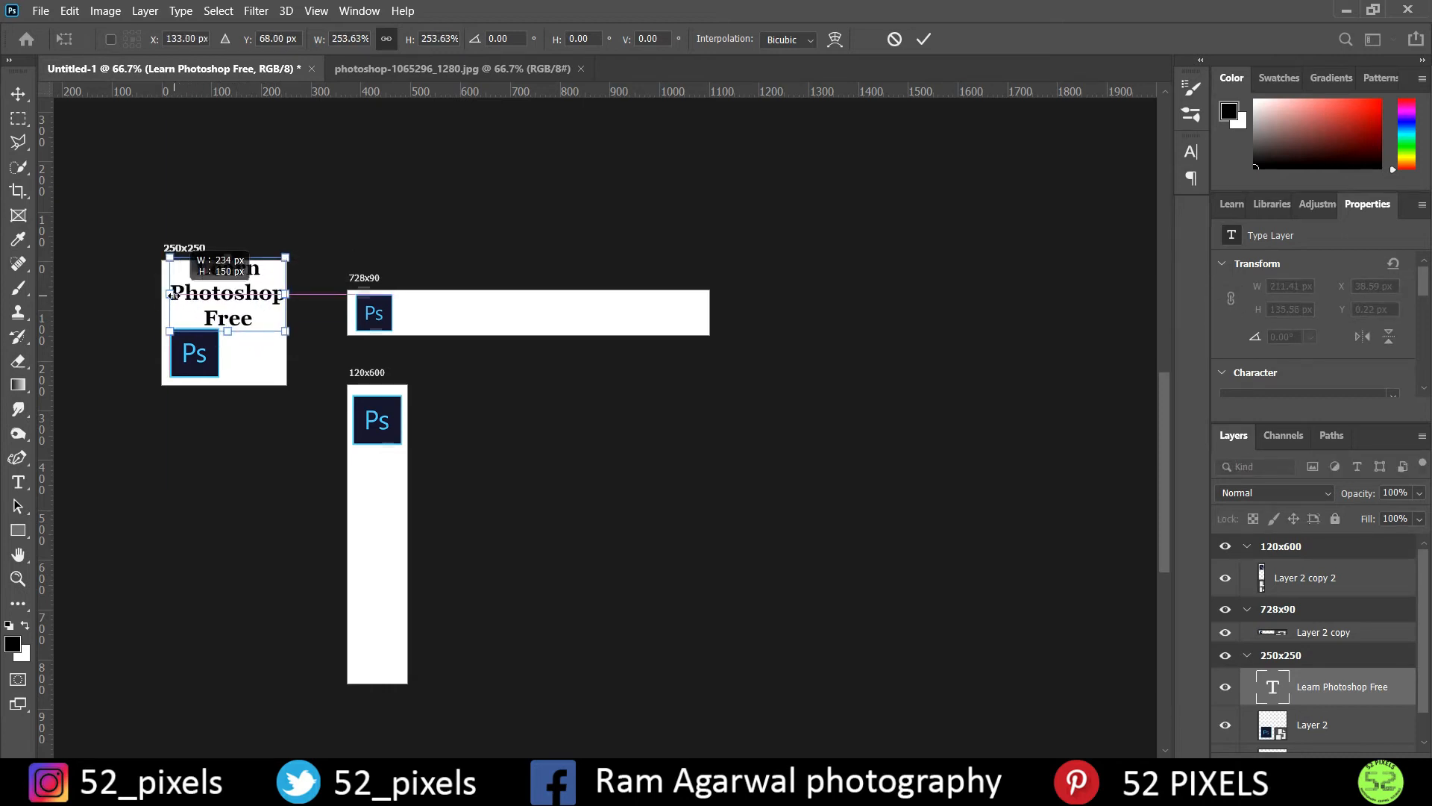
key(Return)
key(Down)
key(Left)
key(Left)
key(Left)
key(Left)
key(Left)
key(Left)
key(Left)
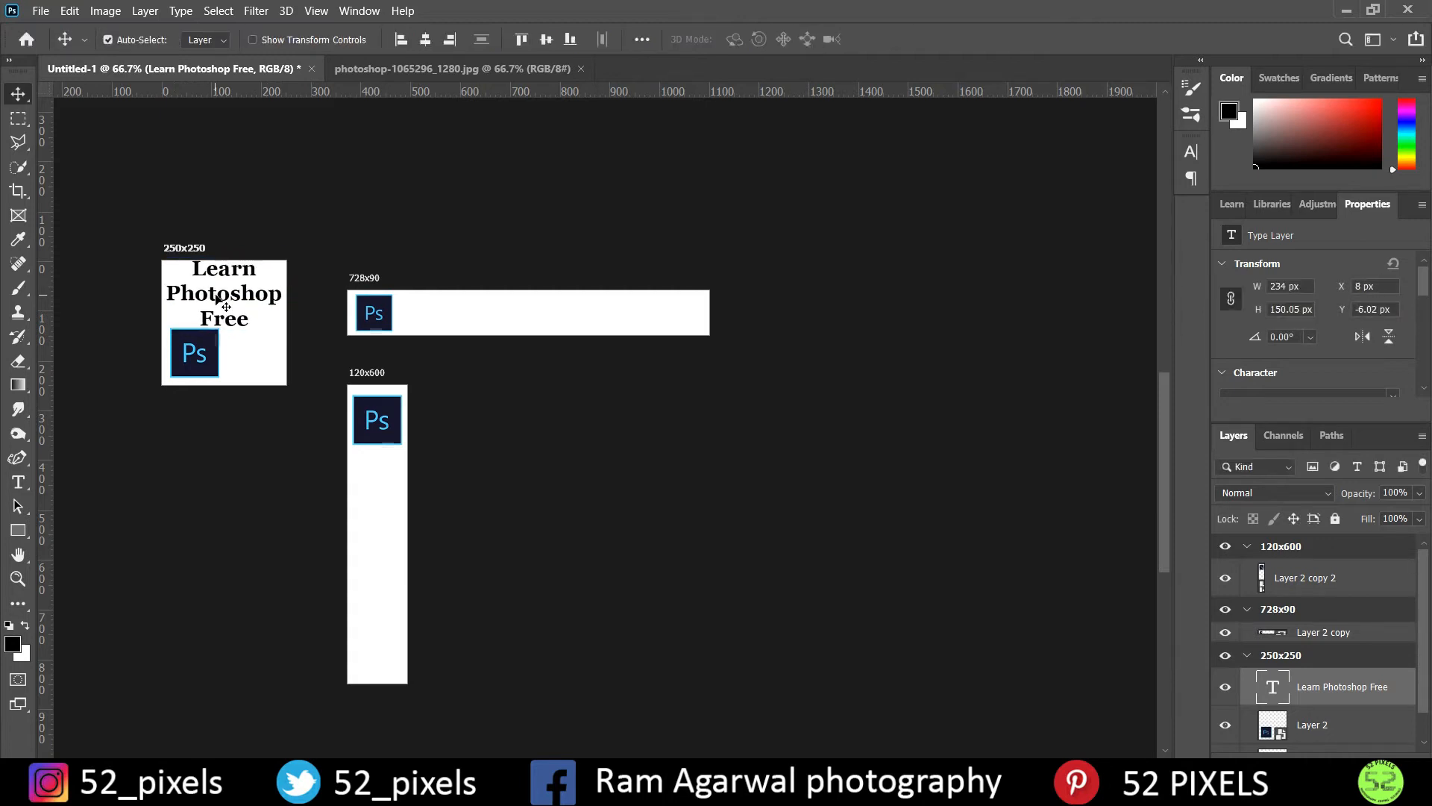
Nudge the logo in the 250x250 artboard down and left to about X 8 px, Y 143 px
click(209, 362)
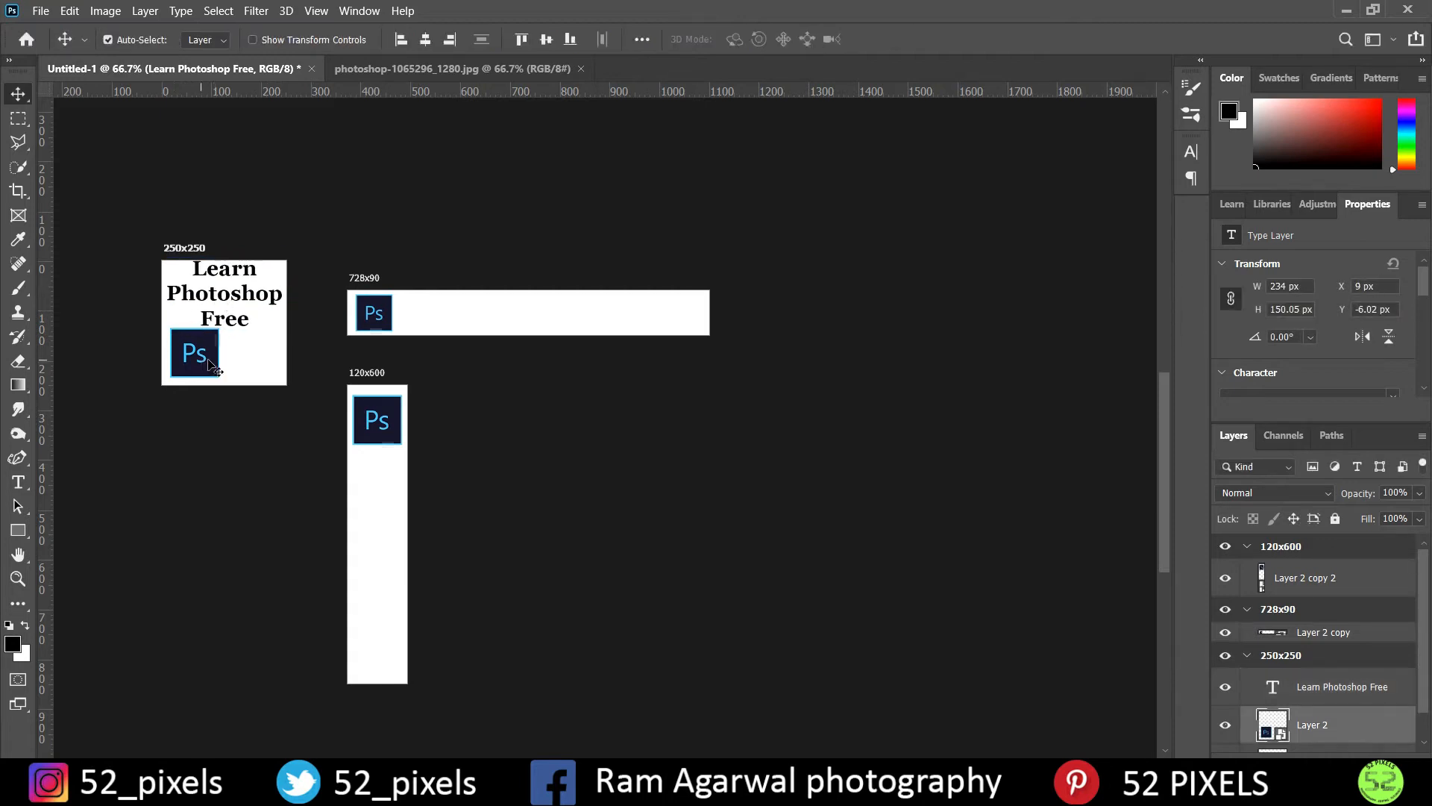
key(Down)
key(Down)
key(Down)
key(Left)
key(Left)
key(Left)
key(Down)
key(Down)
key(Left)
key(Left)
key(Left)
key(Down)
key(Left)
key(Left)
key(Down)
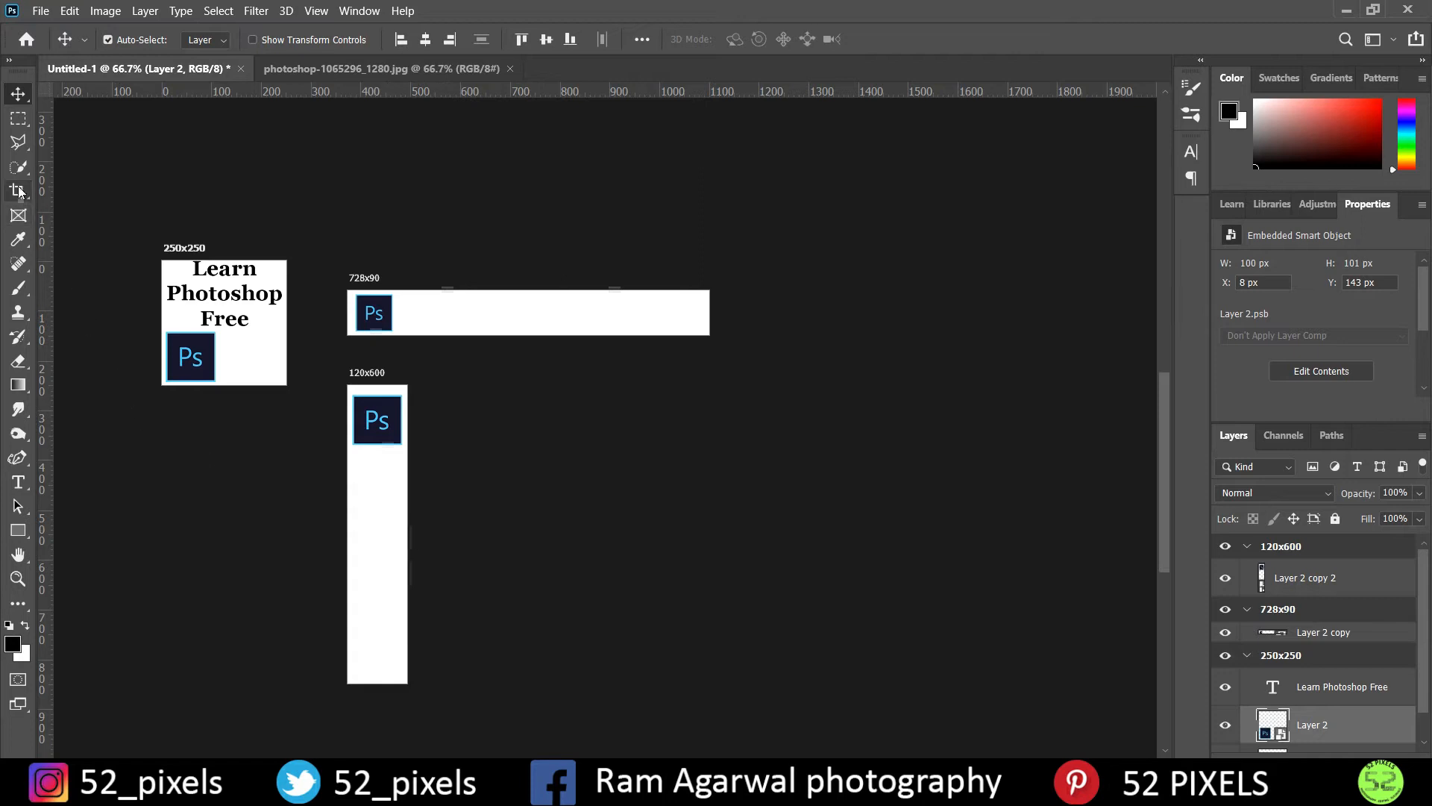
Add the single-line text "Learn Photoshop Free" beside the logo in the 728x90 artboard
click(18, 482)
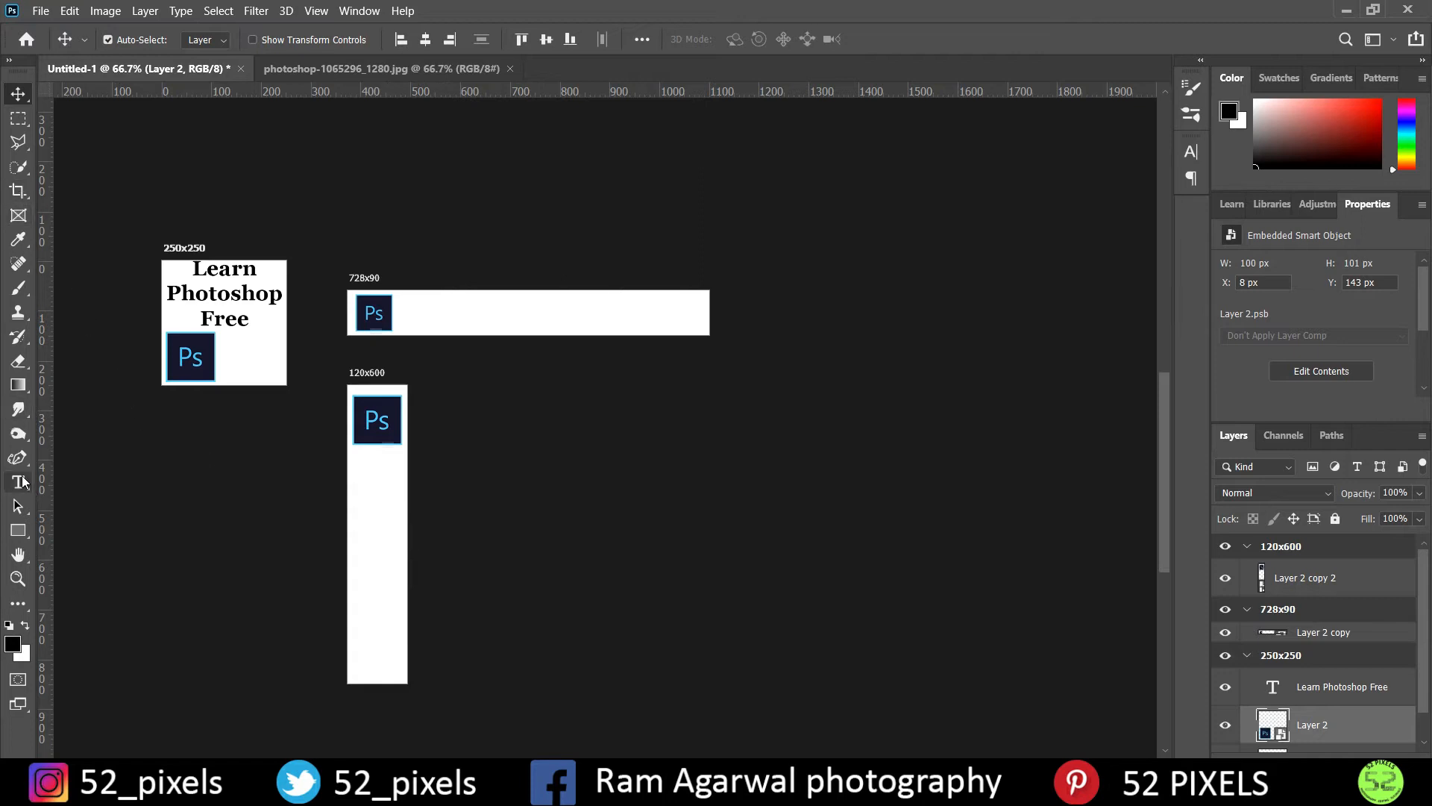
click(451, 312)
text(Learn P)
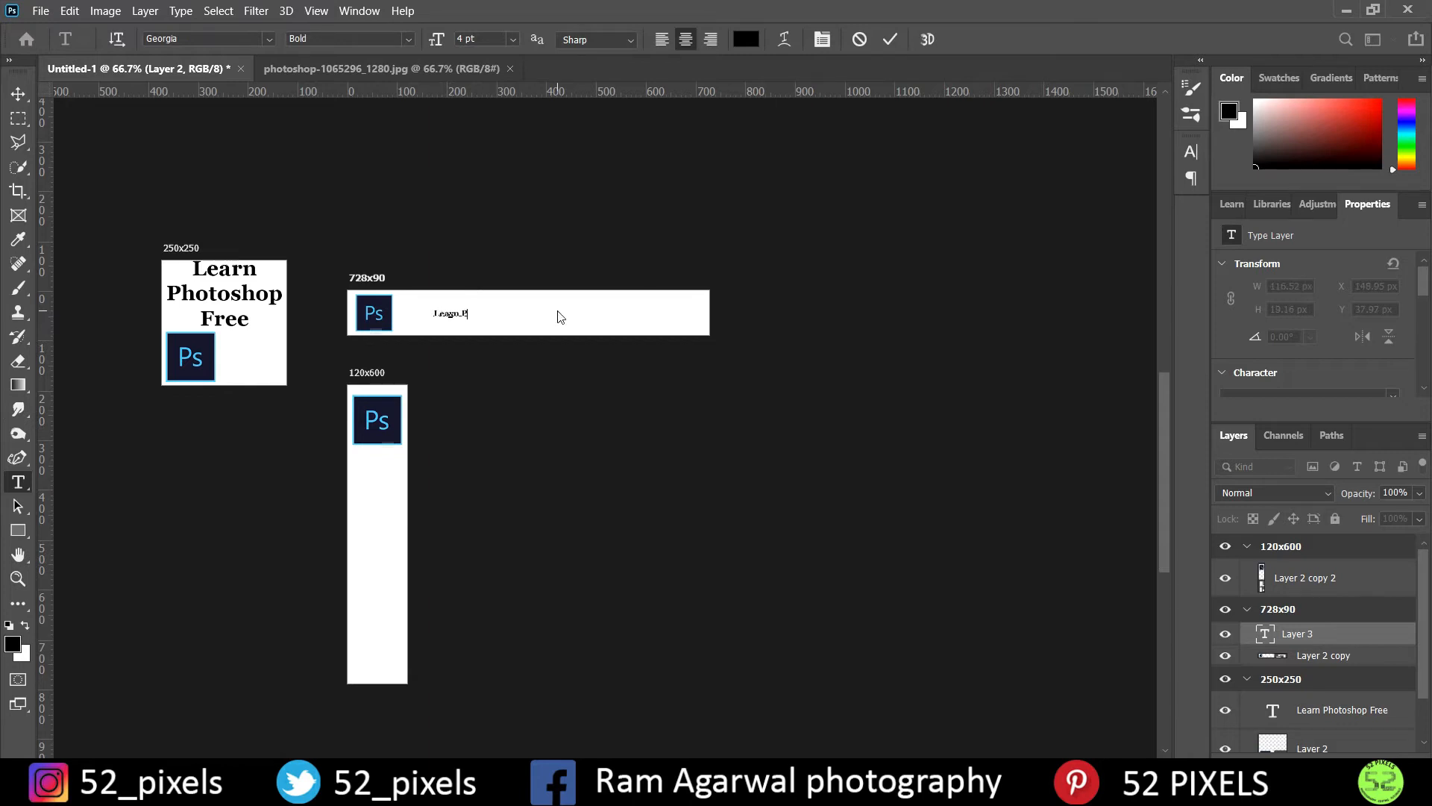
text(hotoshop Free)
scroll(334, 221, up, 1)
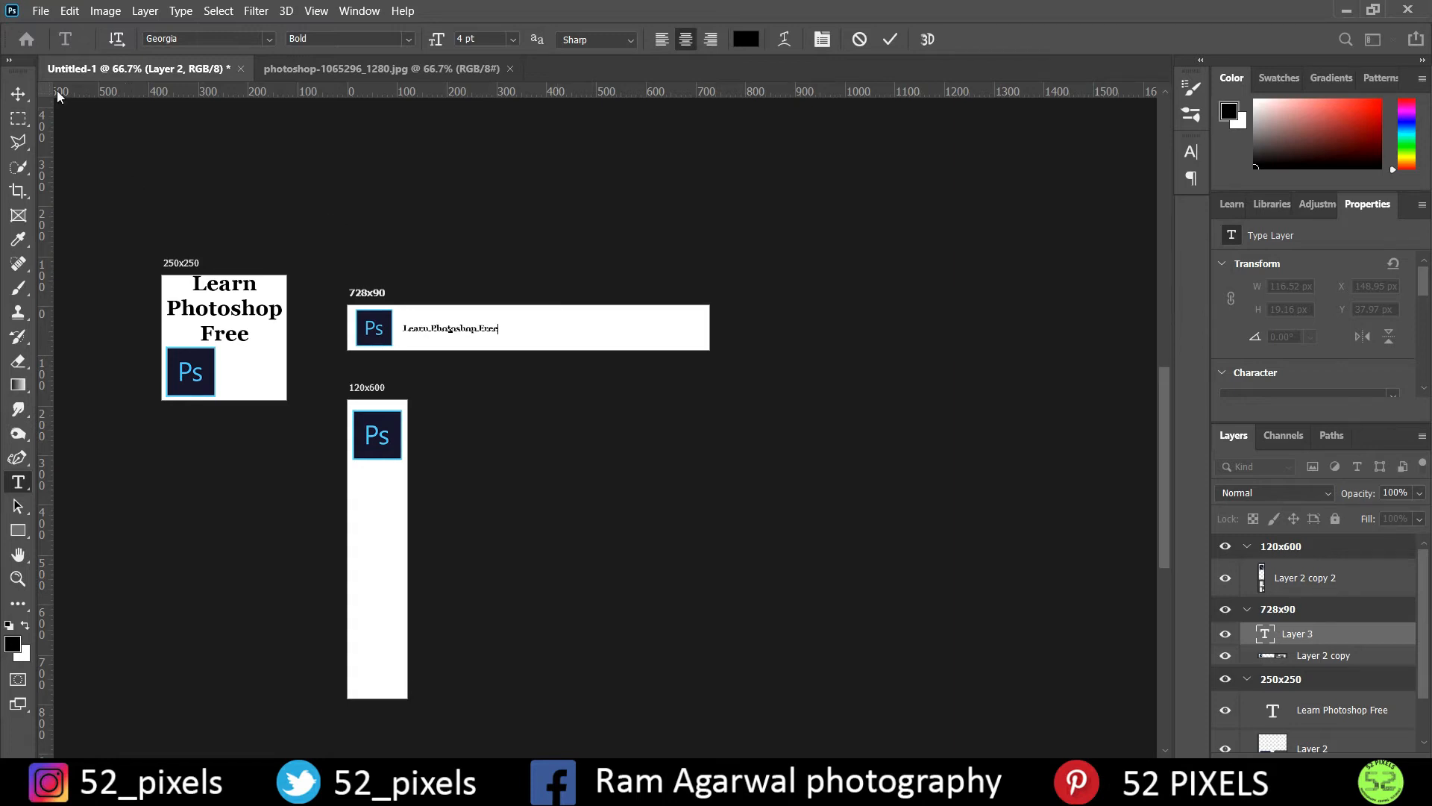
click(18, 96)
Start a free transform of the text in the 728x90 artboard
key(ctrl+t)
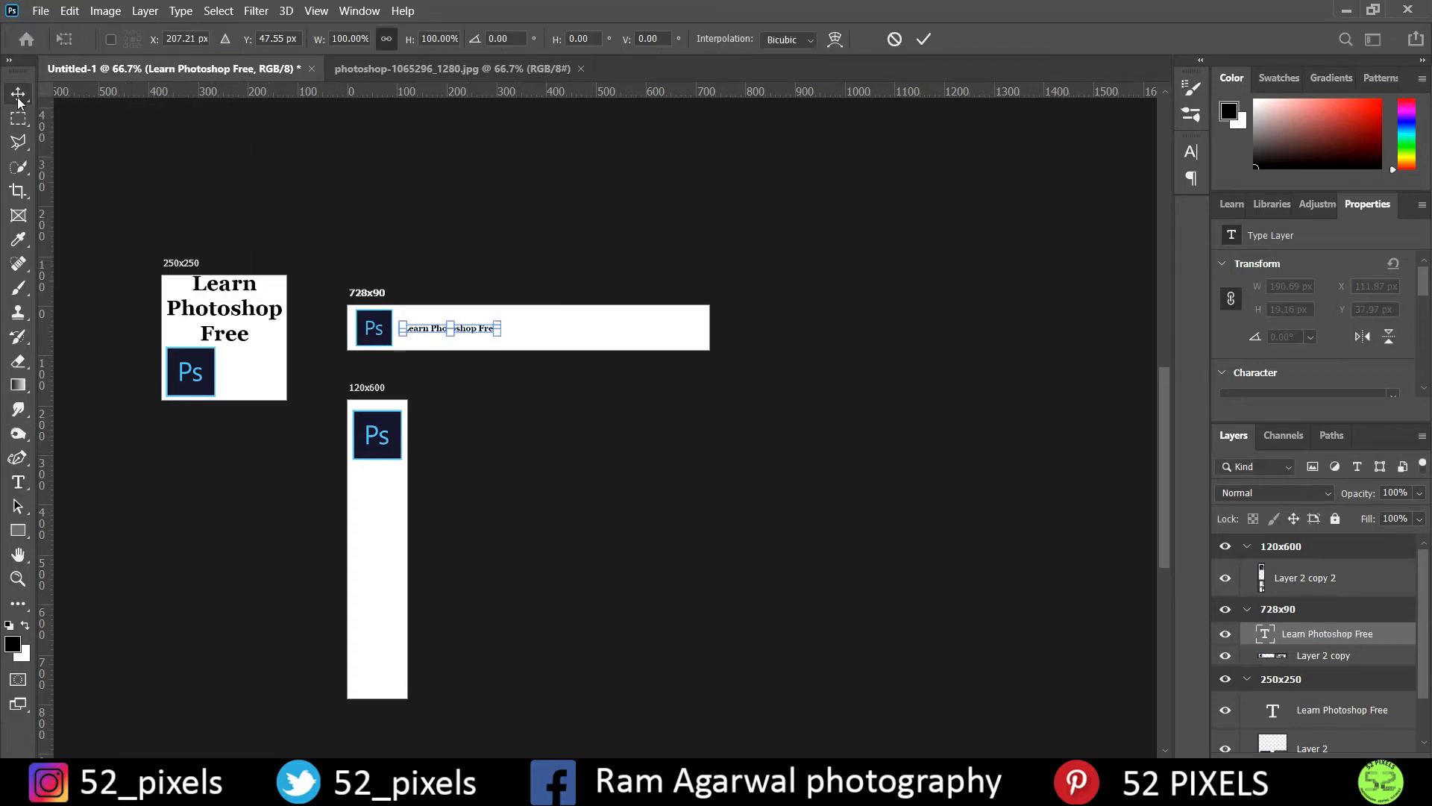